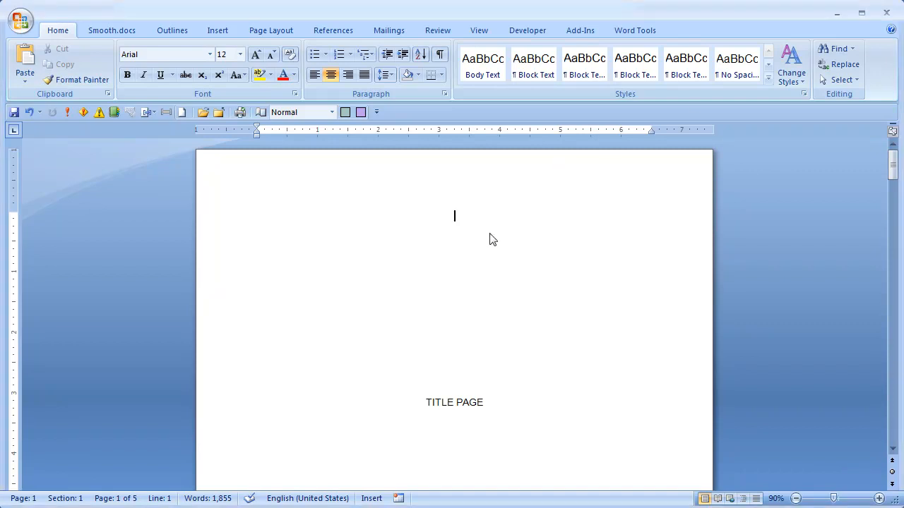
Examine the "Page _ of _" footer on the title page and on the page after it
scroll(520, 260, "down", 10)
scroll(536, 280, "down", 1)
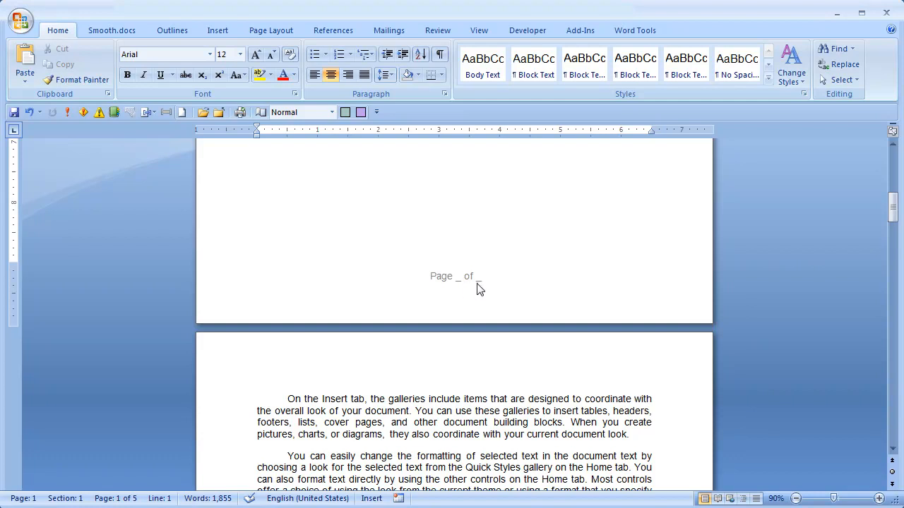
scroll(478, 286, "up", 15)
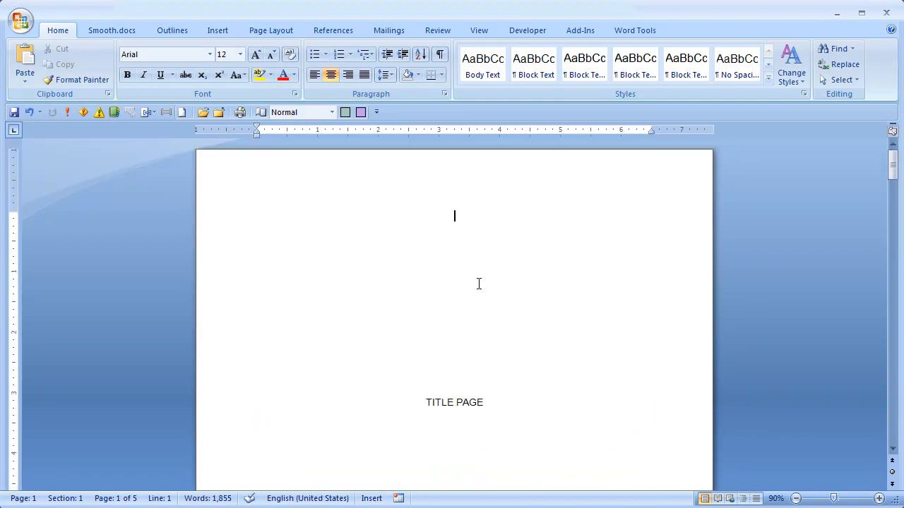
scroll(478, 284, "down", 9)
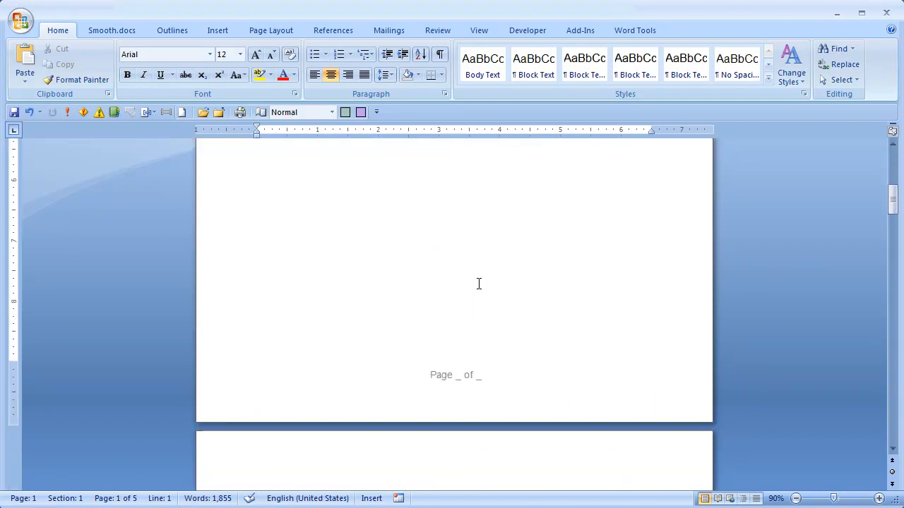
scroll(479, 284, "down", 14)
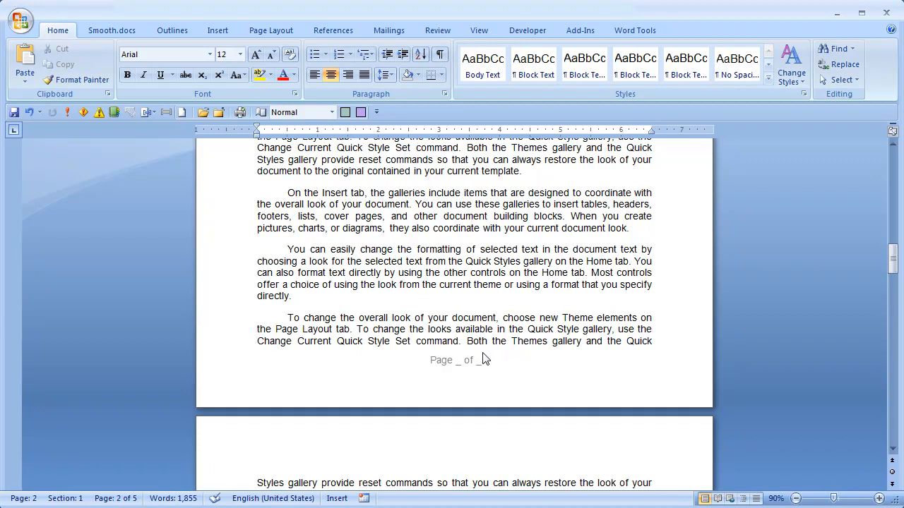
scroll(484, 359, "up", 10)
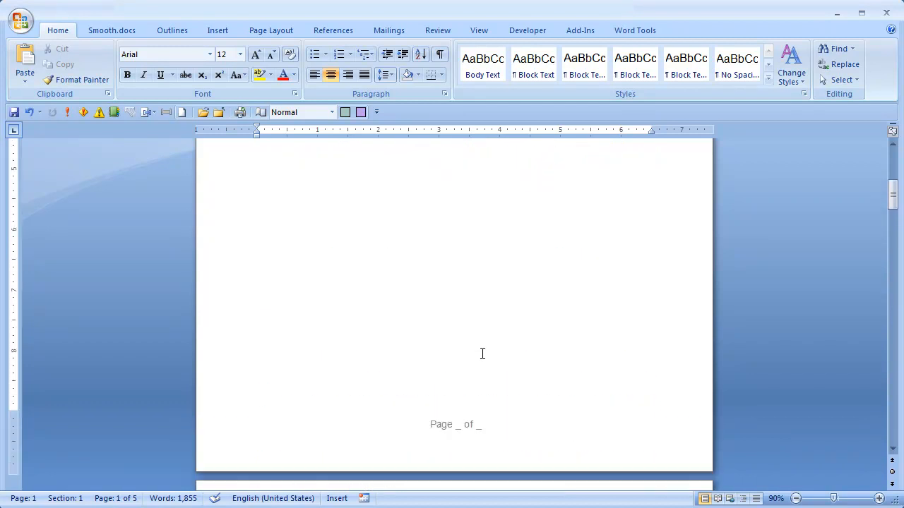
scroll(494, 275, "up", 8)
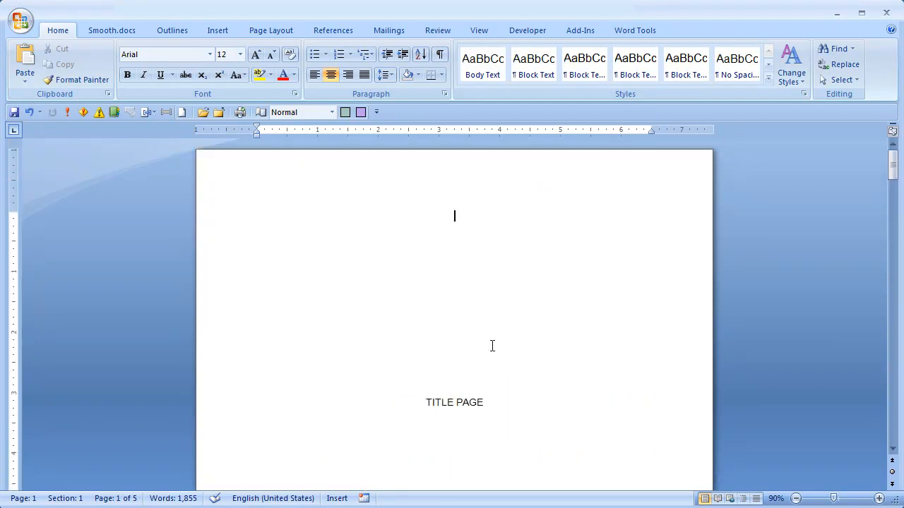
scroll(489, 395, "down", 3)
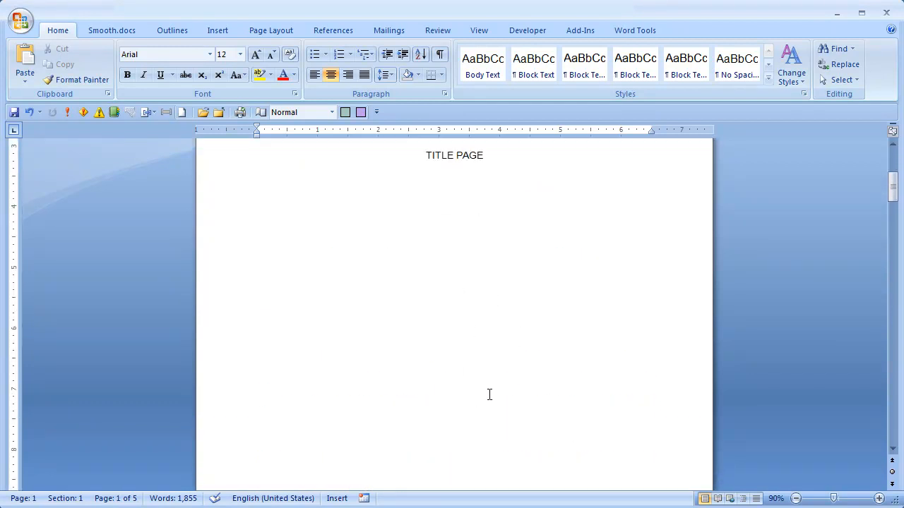
scroll(489, 395, "down", 3)
scroll(490, 391, "up", 3)
scroll(550, 357, "up", 3)
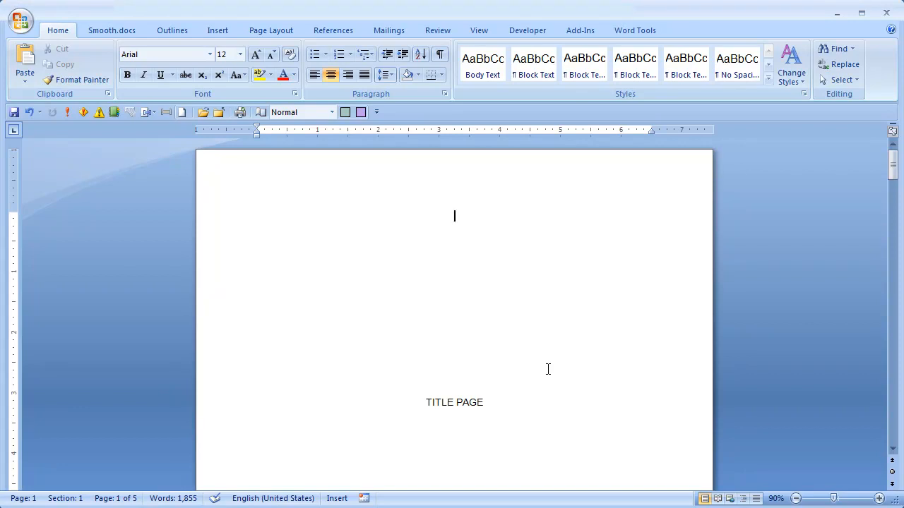
Open the title page's footer for editing and turn on the Different First Page option
scroll(533, 420, "down", 5)
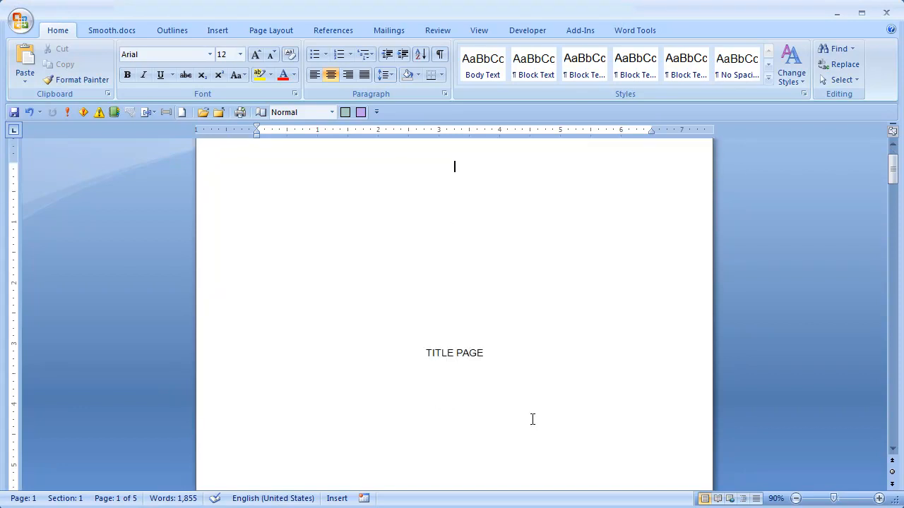
scroll(533, 419, "down", 3)
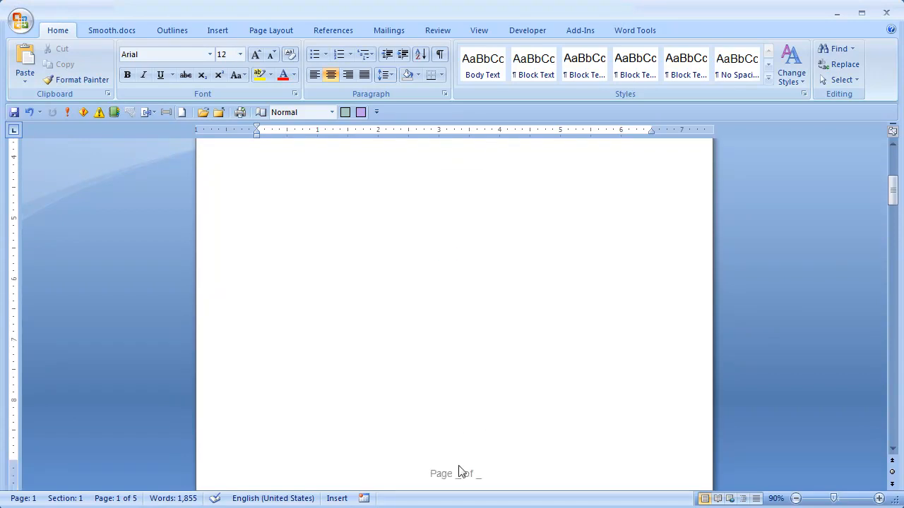
scroll(438, 452, "down", 2)
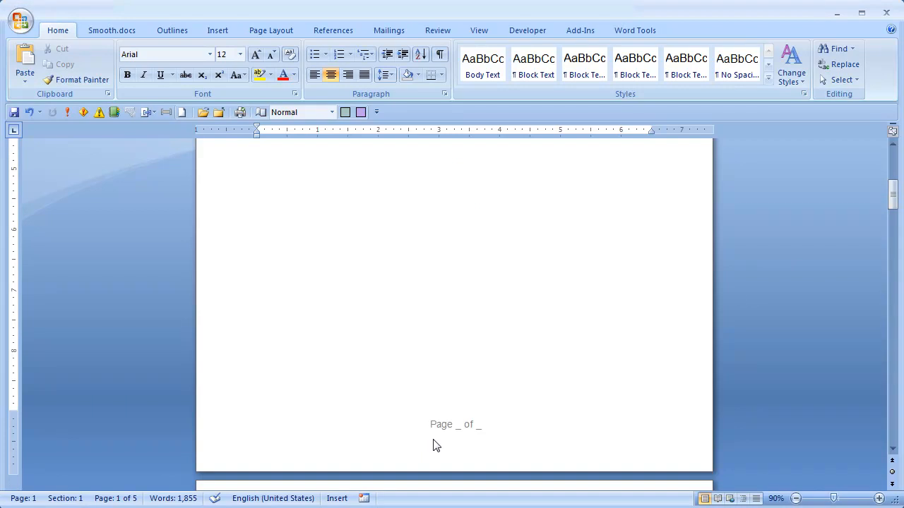
double_click(435, 445)
scroll(452, 365, "up", 10)
scroll(454, 367, "down", 3)
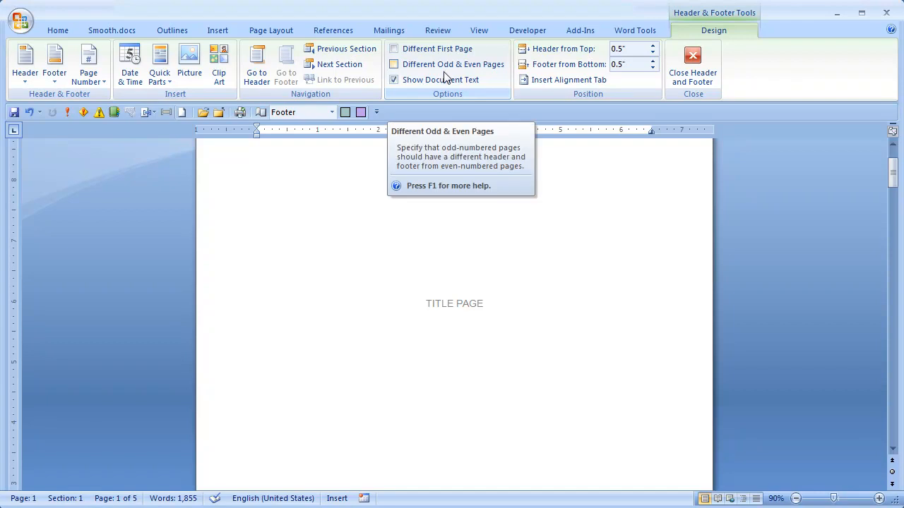
left_click(407, 51)
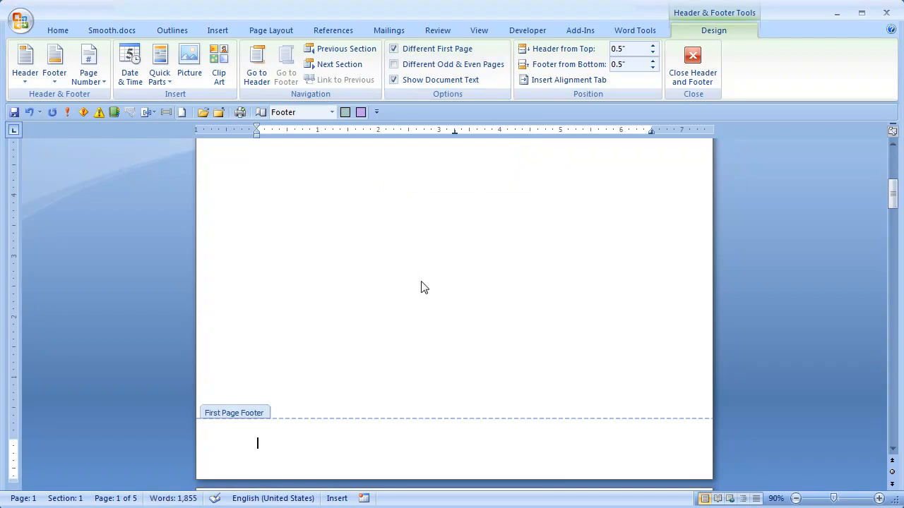
Delete the first underscore placeholder, between "Page" and "of", in the second page's footer
scroll(424, 287, "down", 3)
scroll(424, 287, "down", 2)
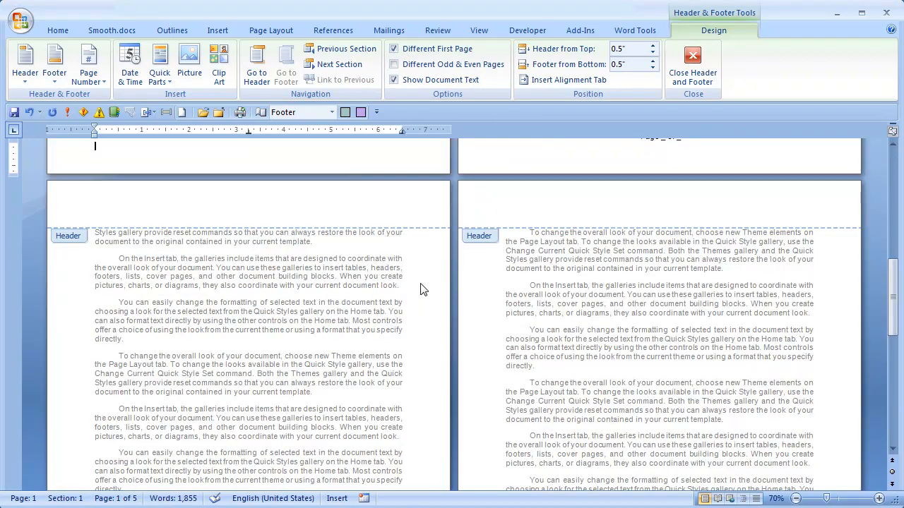
scroll(421, 289, "up", 8)
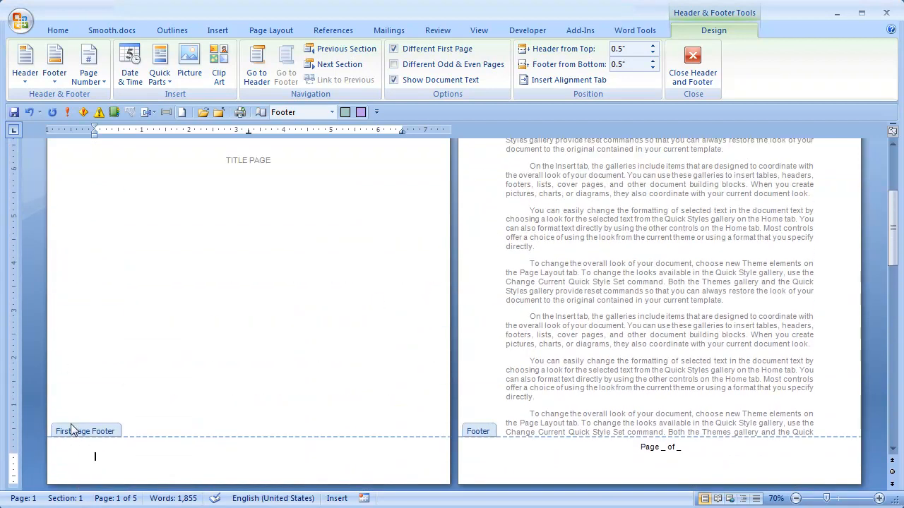
scroll(88, 438, "up", 5)
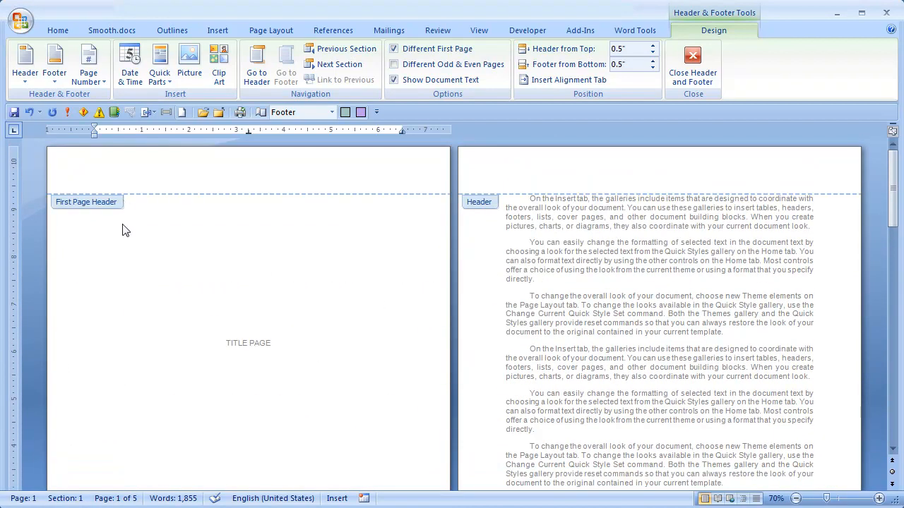
scroll(121, 295, "down", 3)
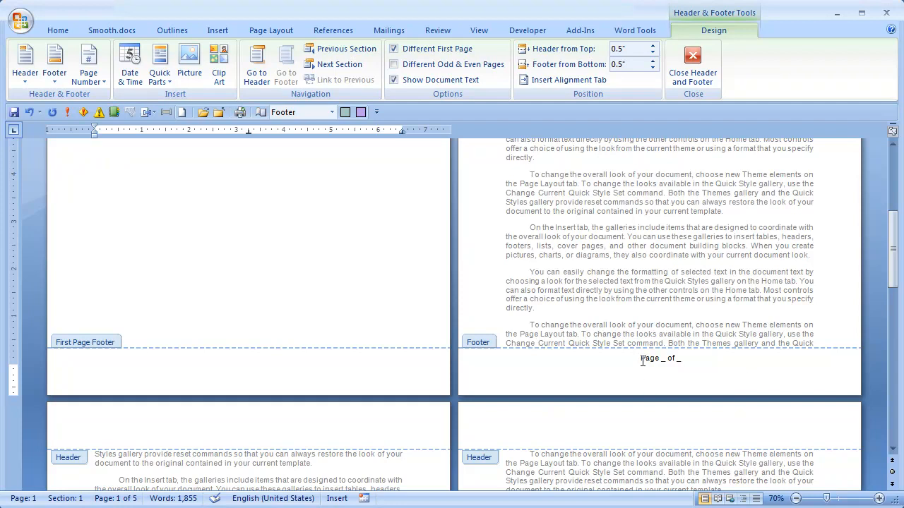
left_click(667, 358)
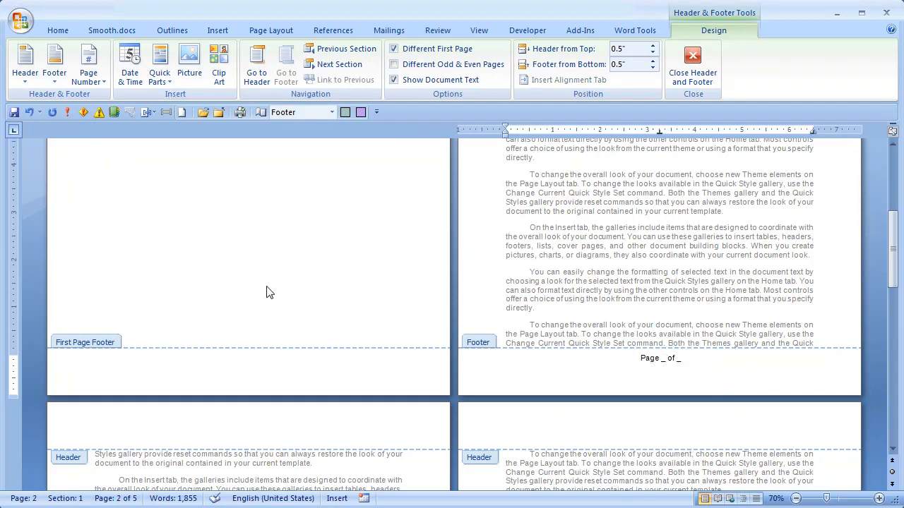
key("Delete")
scroll(273, 290, "up", 4, "ctrl")
scroll(274, 287, "up", 2)
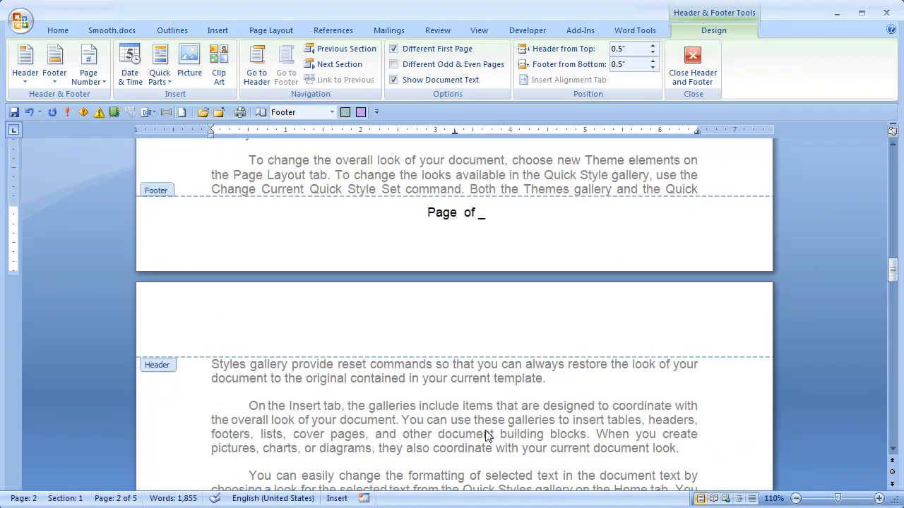
scroll(452, 353, "down", 5)
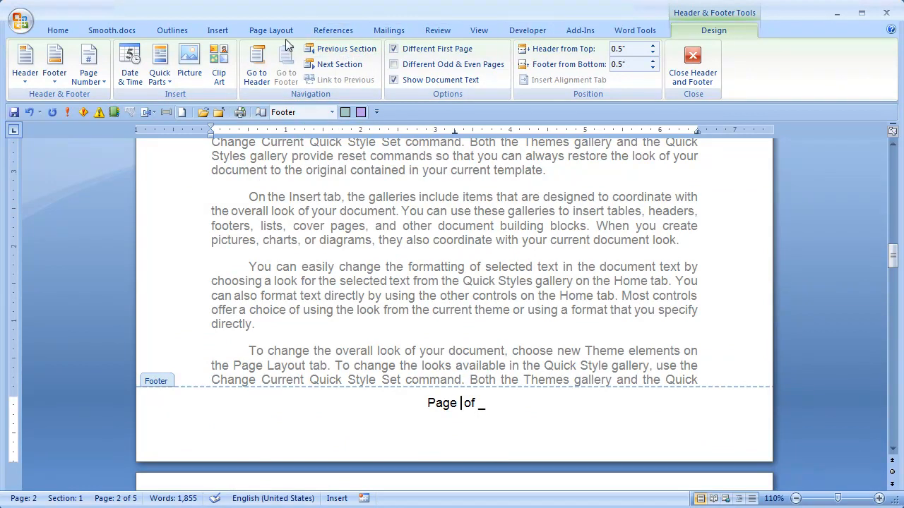
Try the bottom-of-page Plain Number 2 page number in the second page's footer, and undo the insertion
left_click(218, 31)
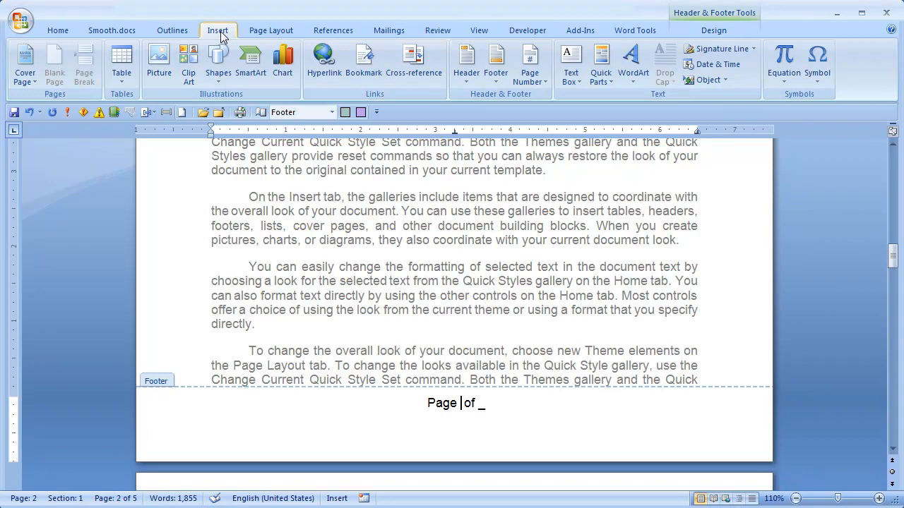
left_click(713, 30)
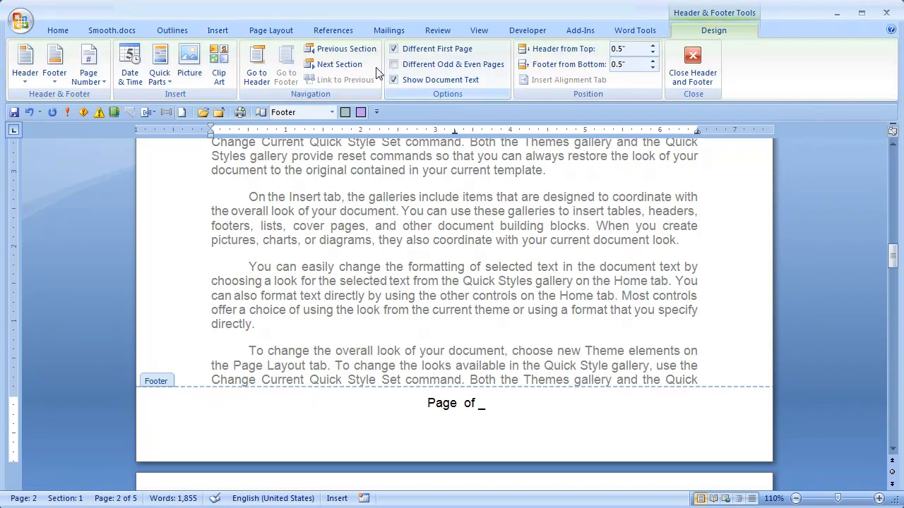
left_click(85, 85)
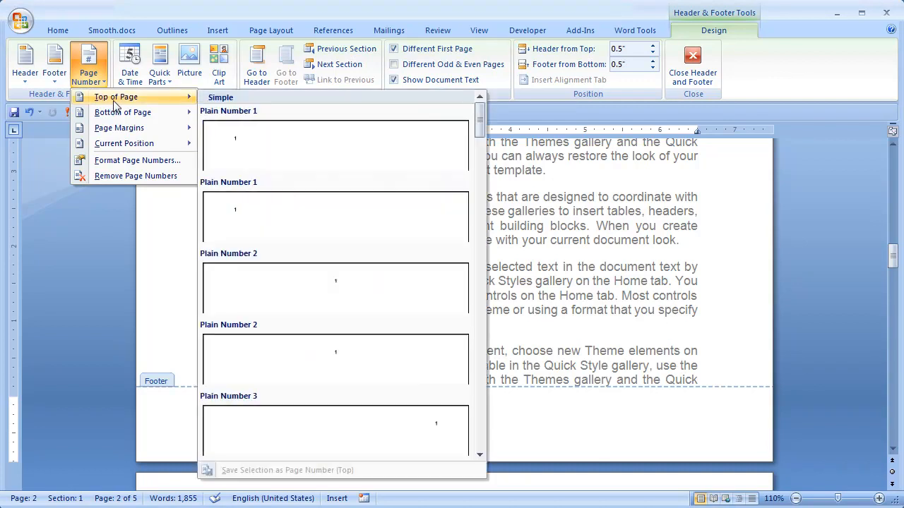
mouse_move(118, 115)
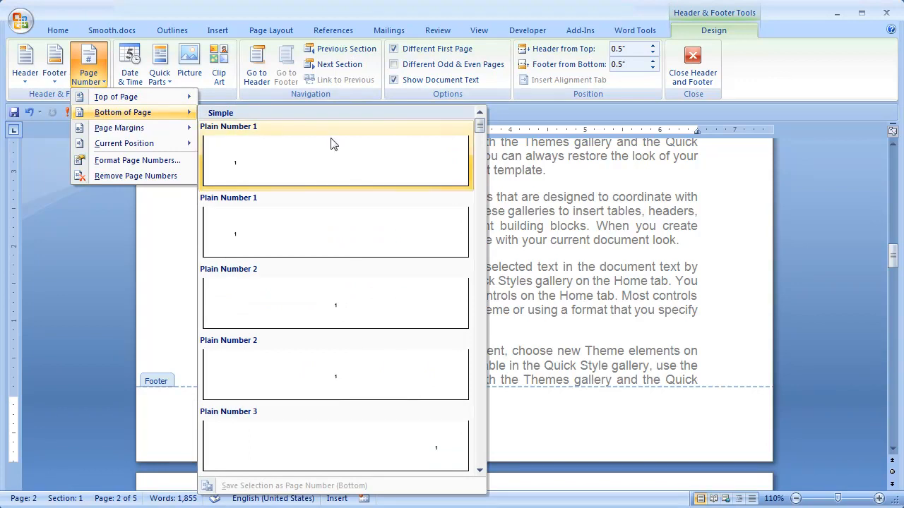
left_click(381, 312)
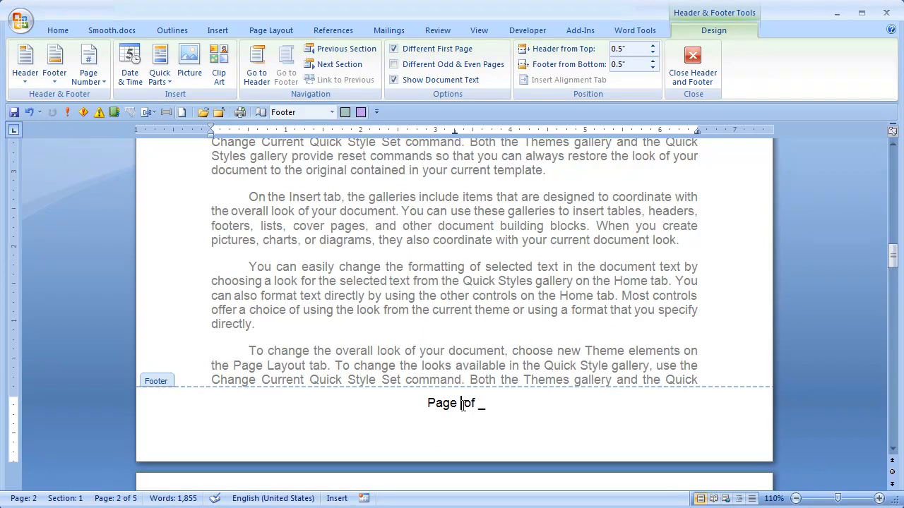
left_click(89, 71)
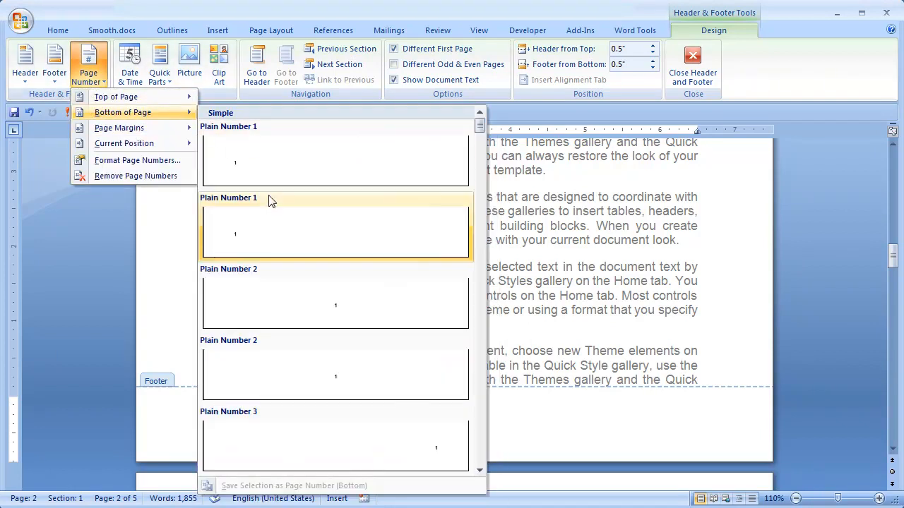
left_click(312, 310)
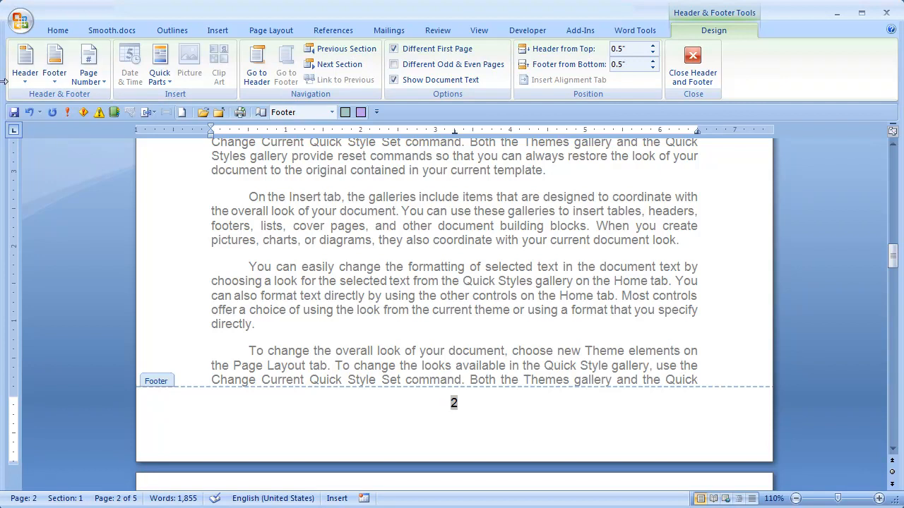
left_click(29, 113)
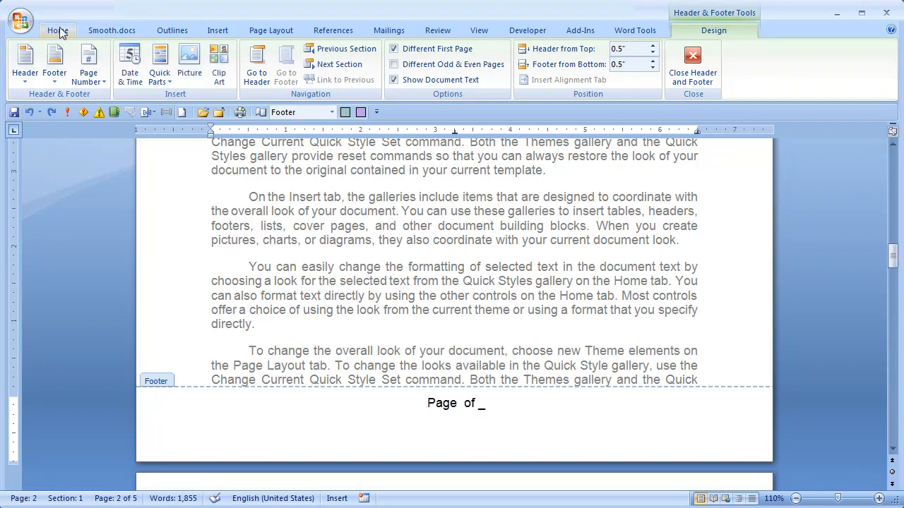
Insert a Plain Number page number at the current position, between "Page" and "of" in the second page's footer
left_click(90, 83)
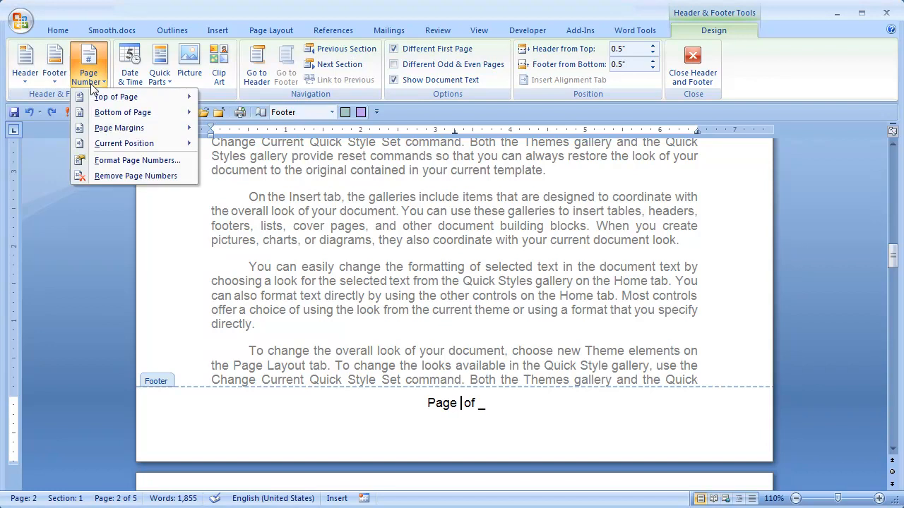
mouse_move(101, 140)
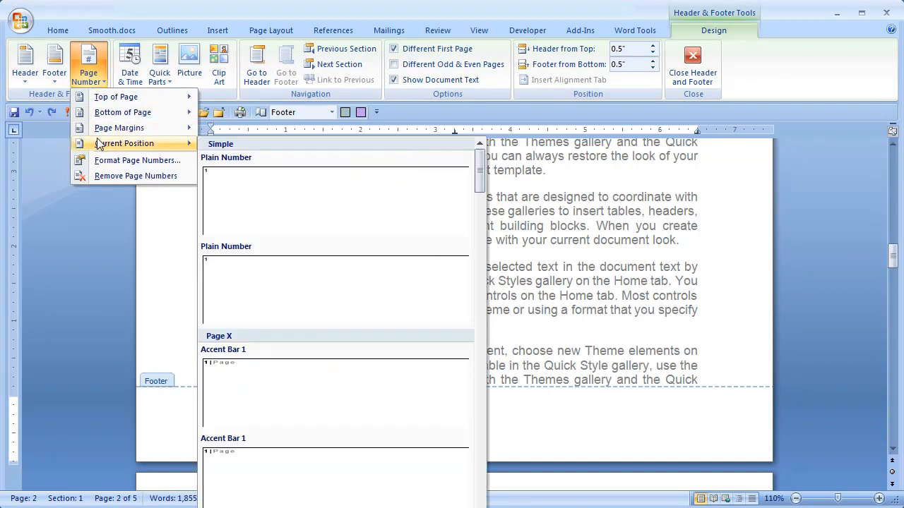
left_click(529, 232)
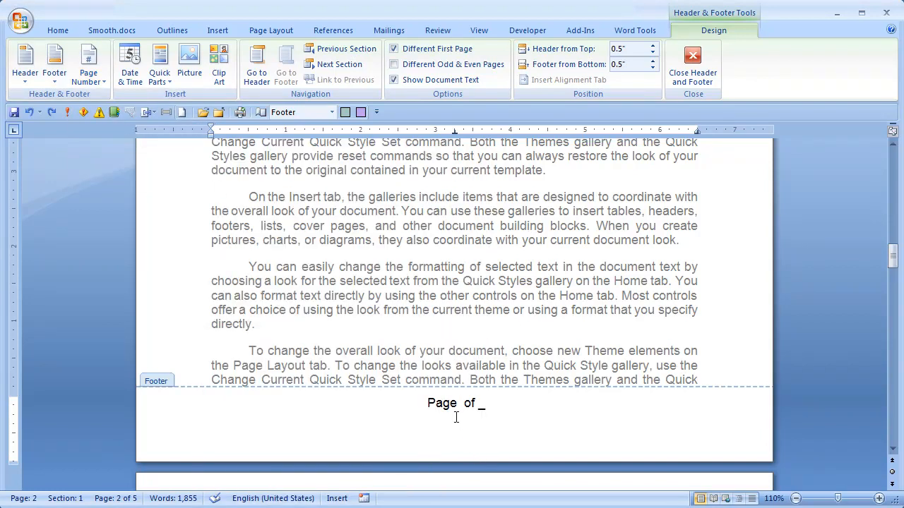
left_click(100, 80)
mouse_move(109, 145)
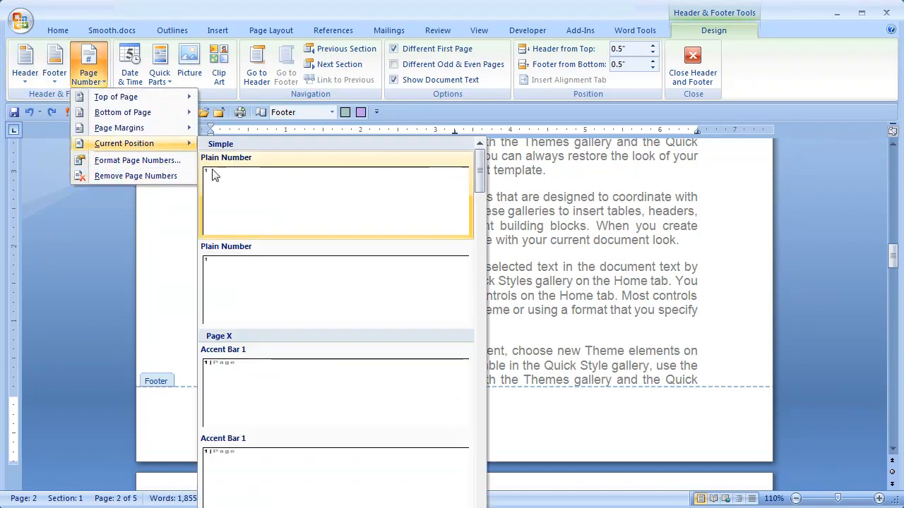
left_click(225, 187)
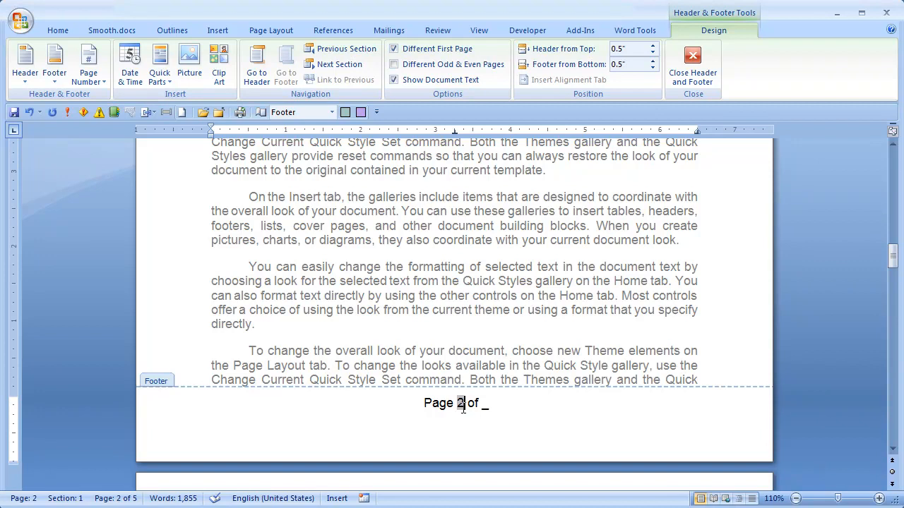
scroll(462, 405, "up", 10)
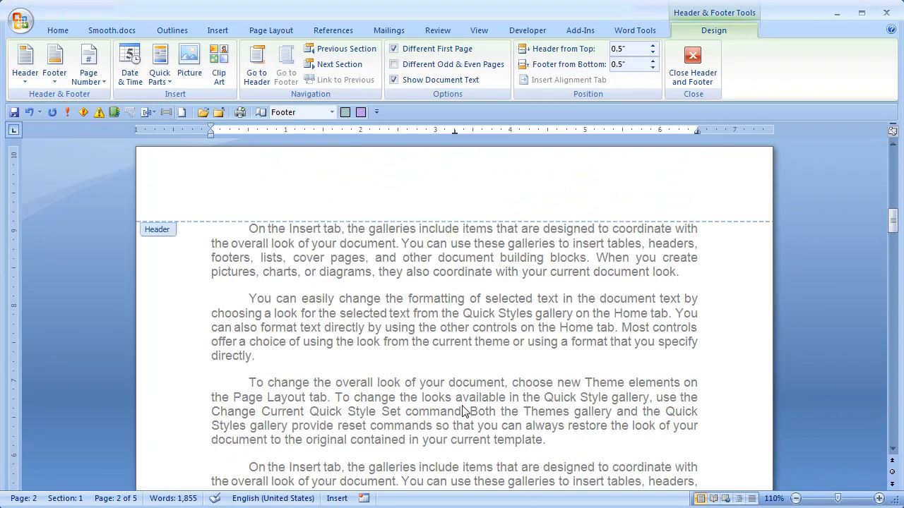
scroll(463, 410, "up", 15)
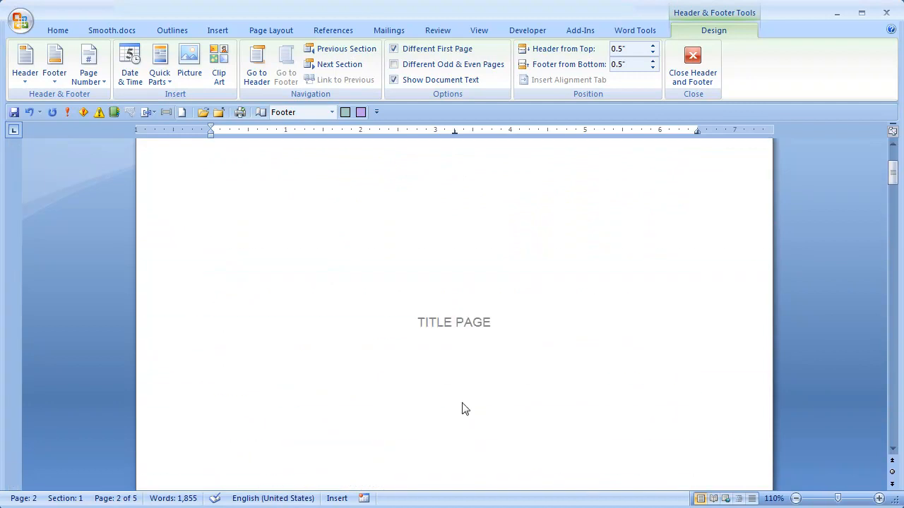
Set the page number format in the second page's footer to start numbering at 0
scroll(463, 410, "down", 10)
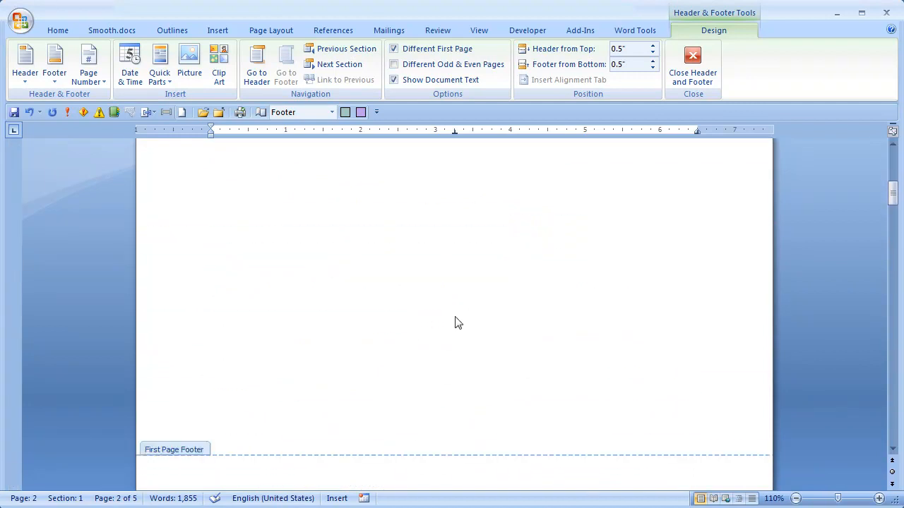
scroll(456, 323, "down", 2)
scroll(456, 322, "down", 20)
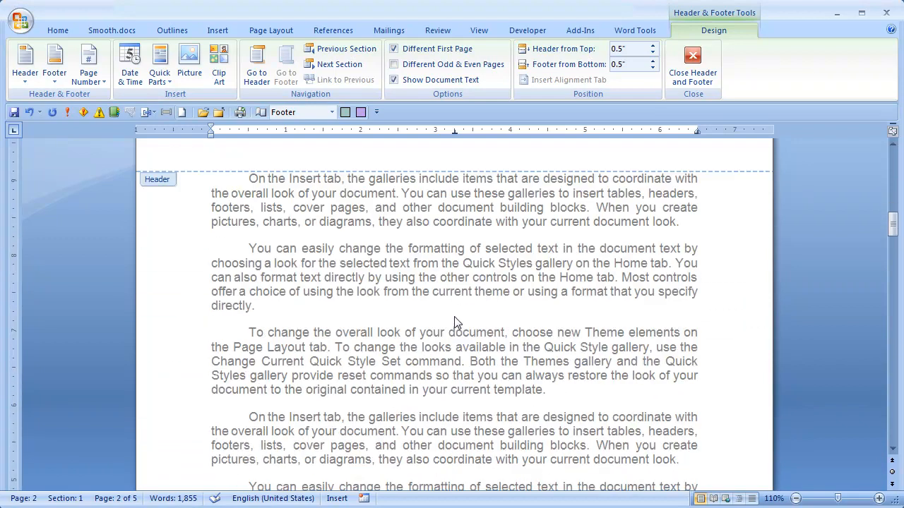
scroll(455, 323, "down", 1)
scroll(455, 323, "up", 1)
scroll(454, 433, "down", 1)
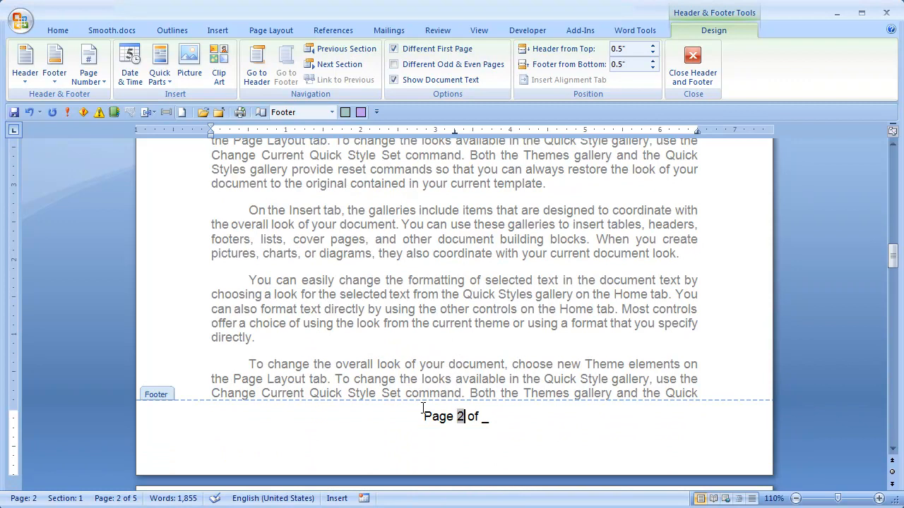
left_click(89, 79)
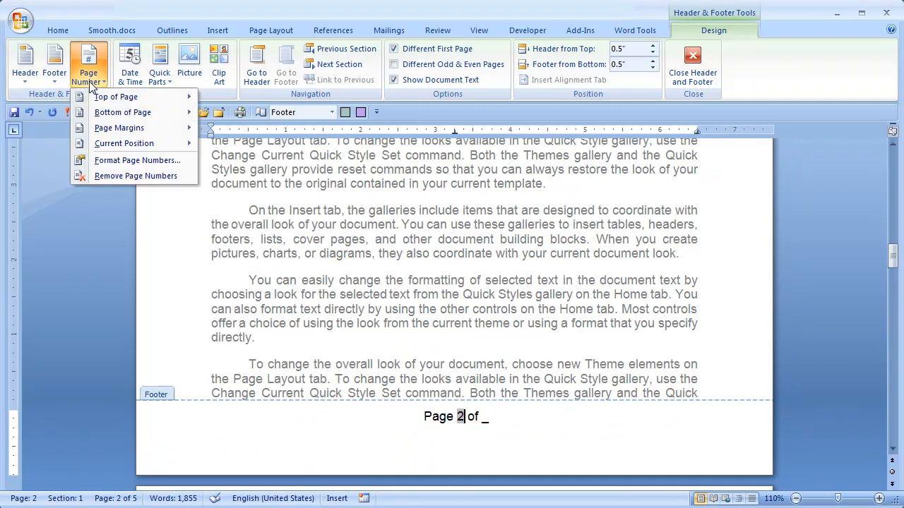
left_click(127, 162)
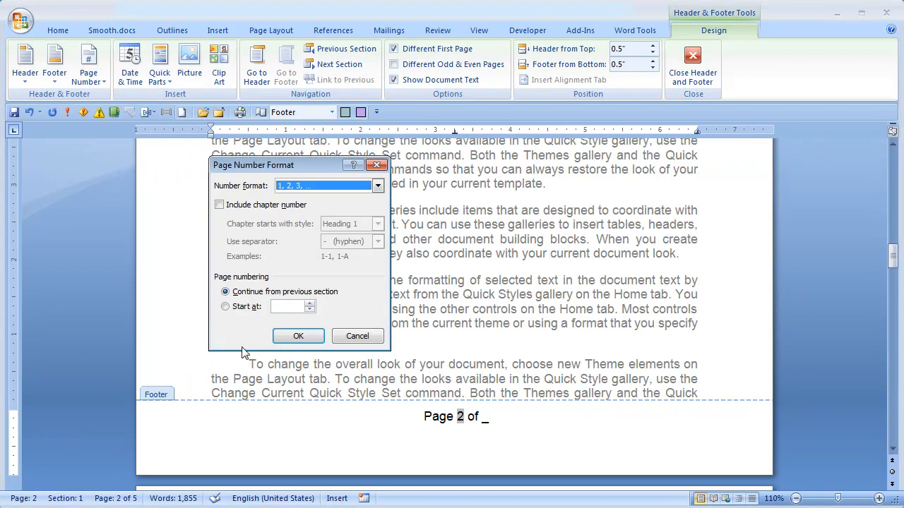
left_click(238, 309)
type("0")
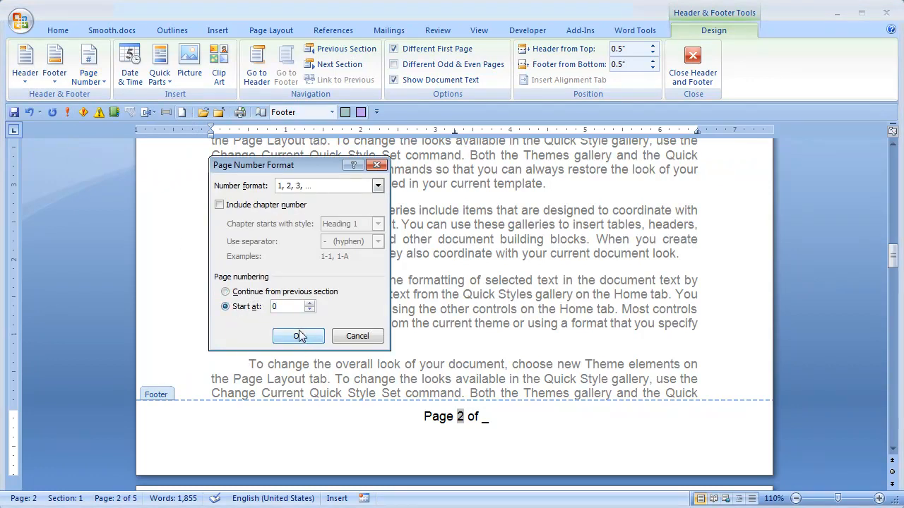
left_click(299, 339)
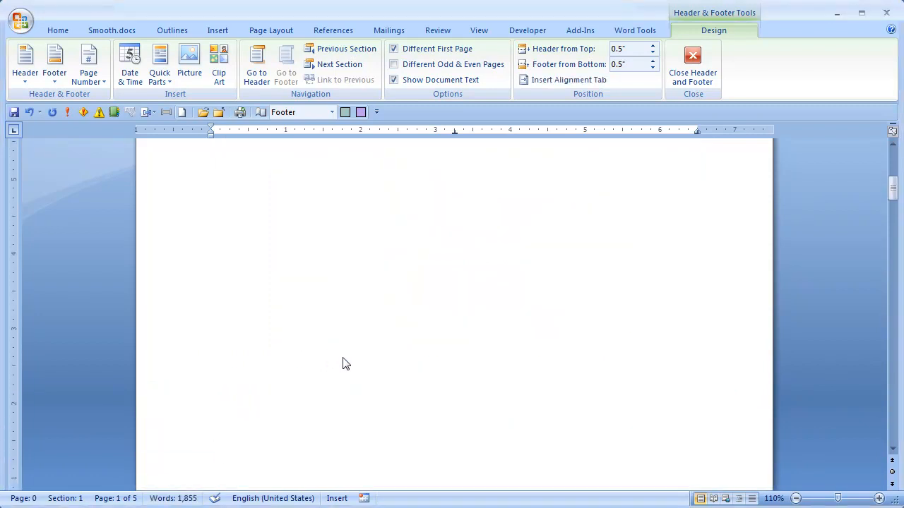
Delete the remaining underscore placeholder after "of" in the second page's footer
scroll(346, 363, "up", 8)
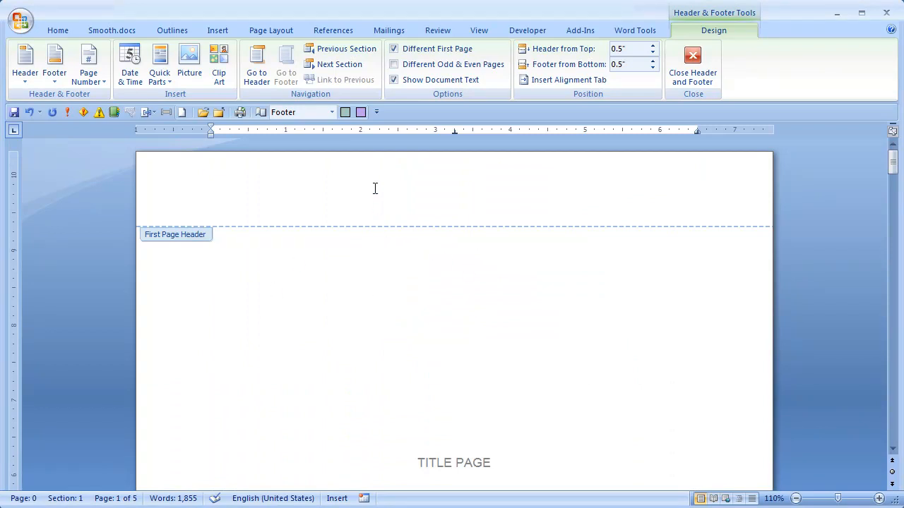
scroll(379, 455, "down", 8)
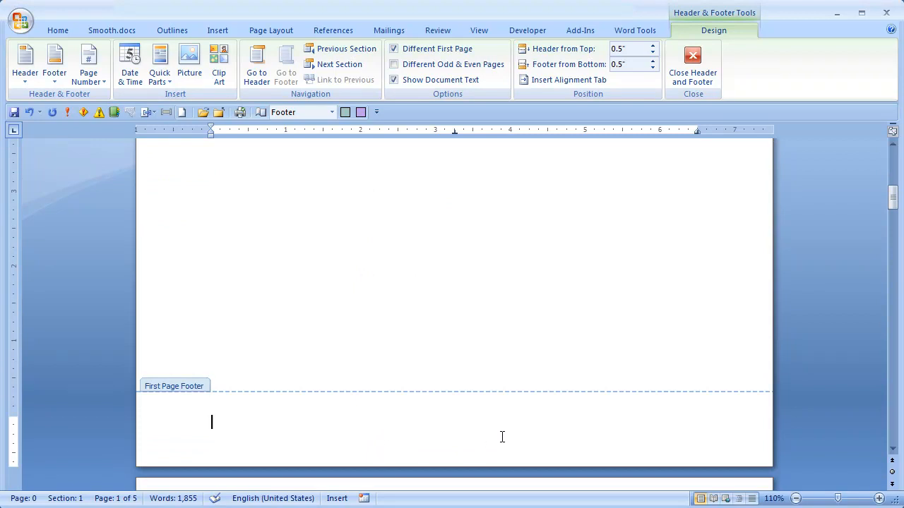
scroll(502, 437, "down", 5)
scroll(502, 441, "down", 10)
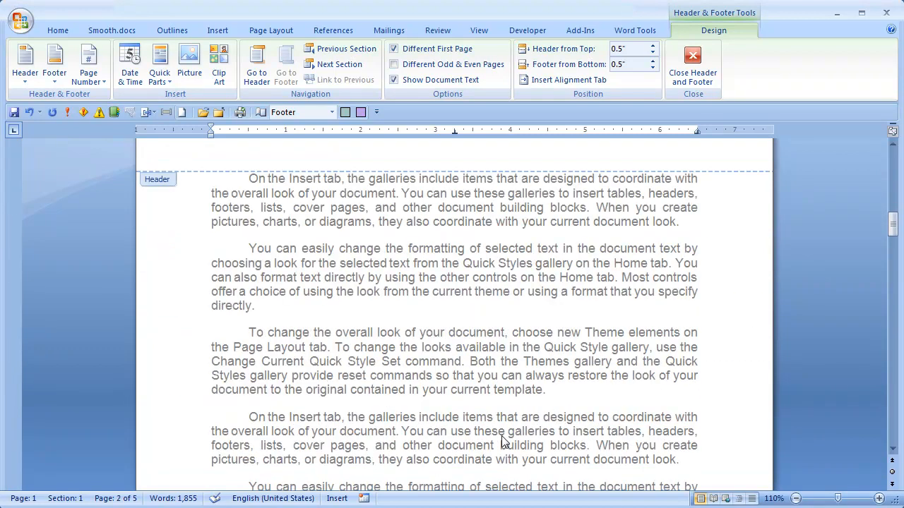
scroll(502, 436, "up", 1)
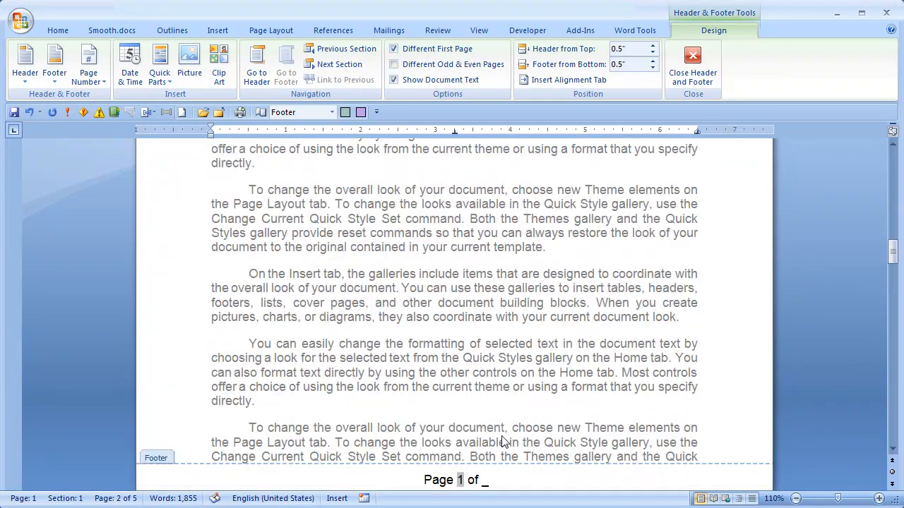
left_click(482, 481)
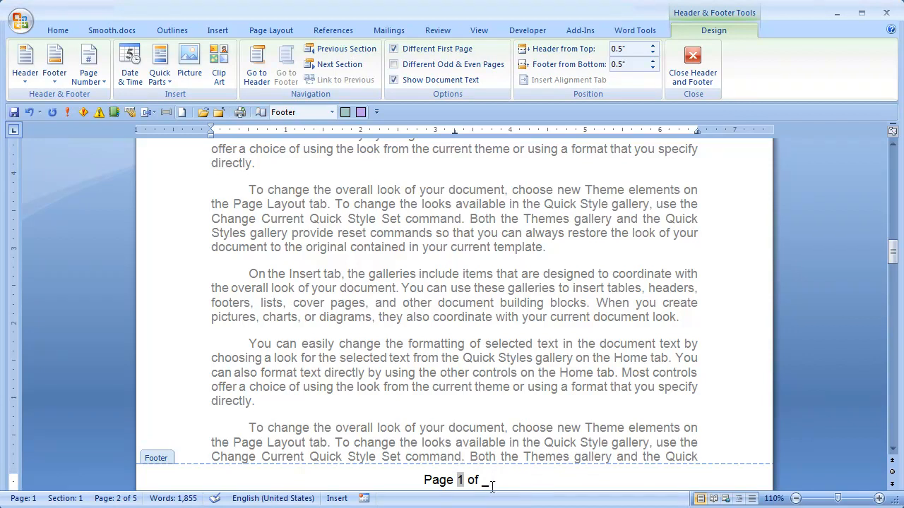
key("BackSpace")
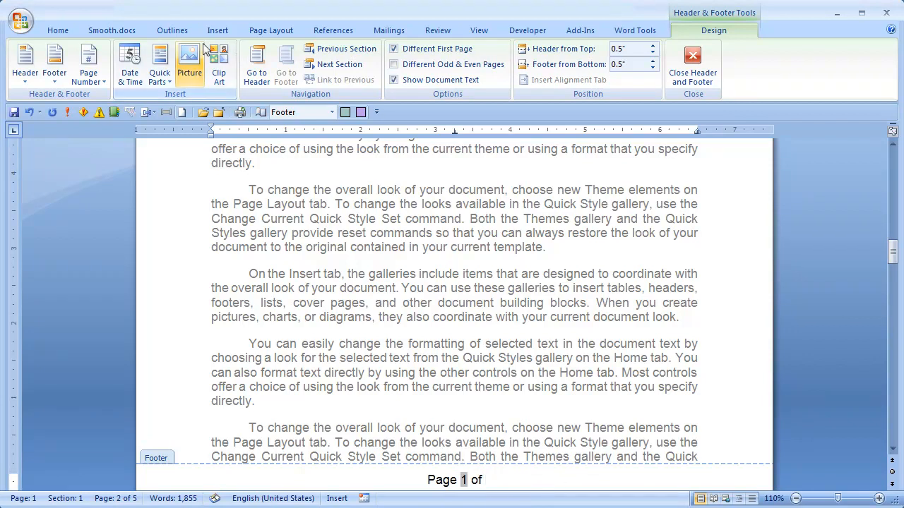
Insert a NumPages field from the Document Information category after "of" in the footer, using the "1, 2, 3, ..." format
left_click(217, 31)
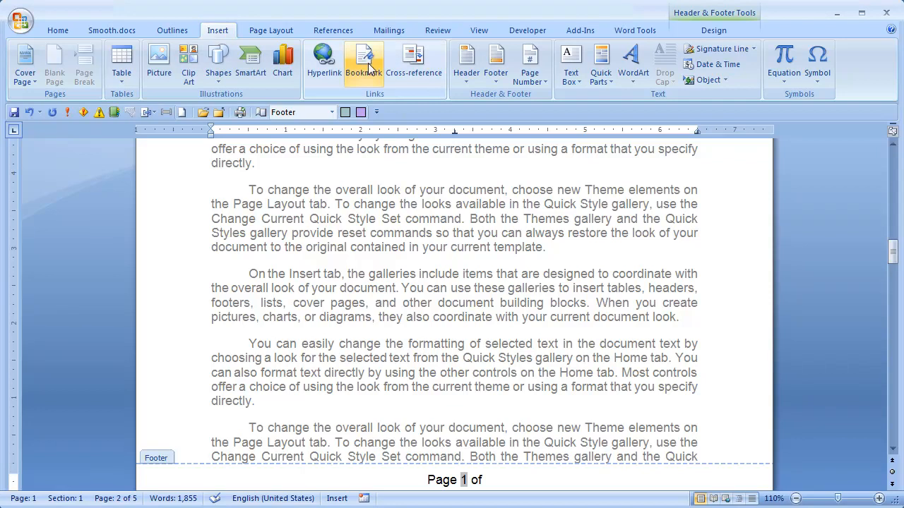
left_click(598, 81)
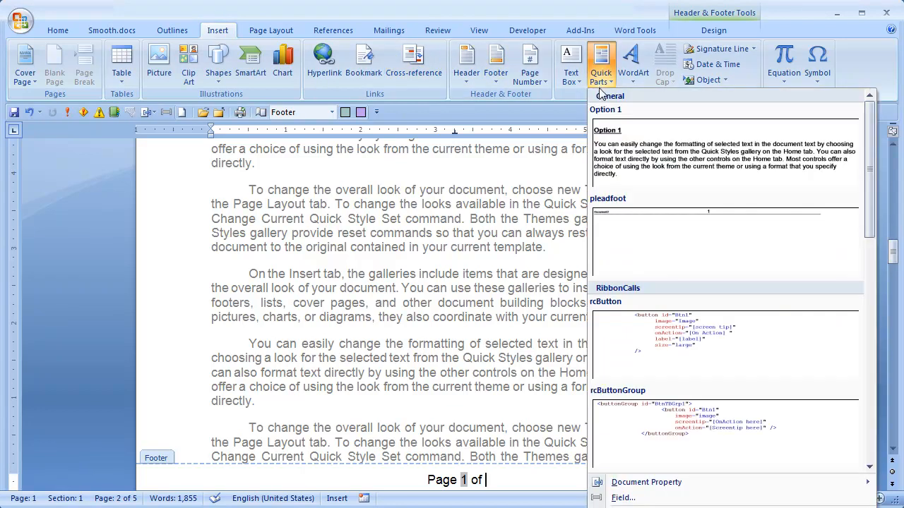
left_click(621, 498)
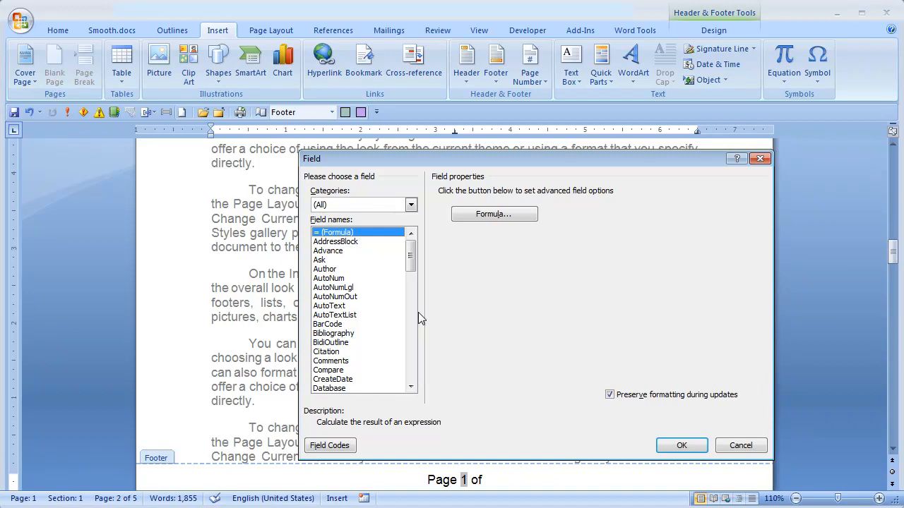
left_click_drag(411, 258, 414, 310)
left_click(332, 379)
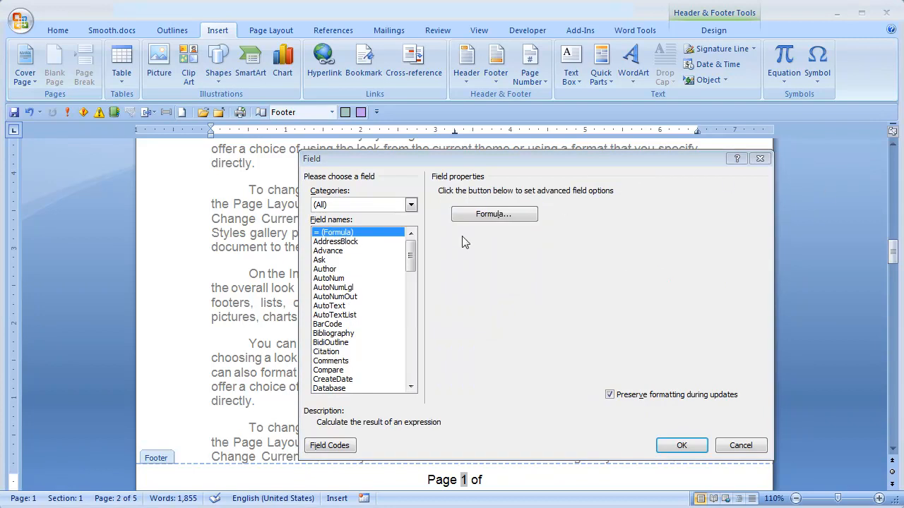
left_click(360, 204)
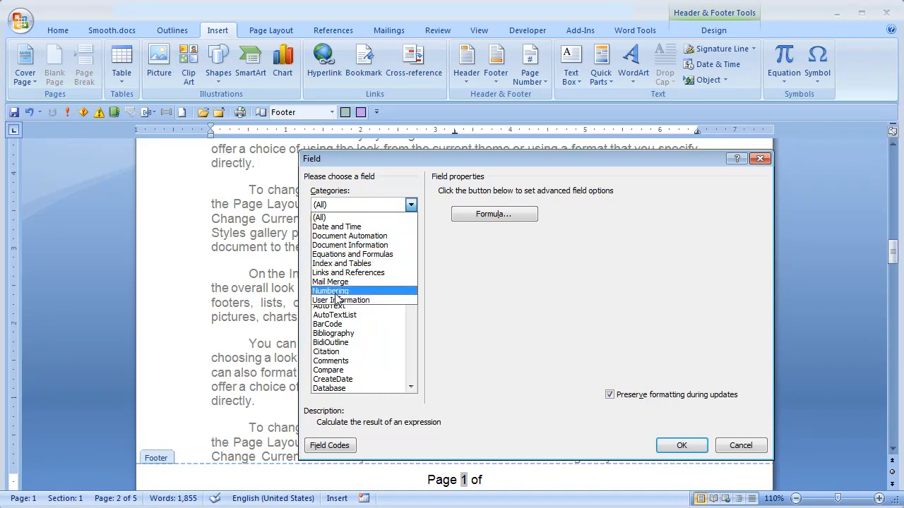
left_click(338, 245)
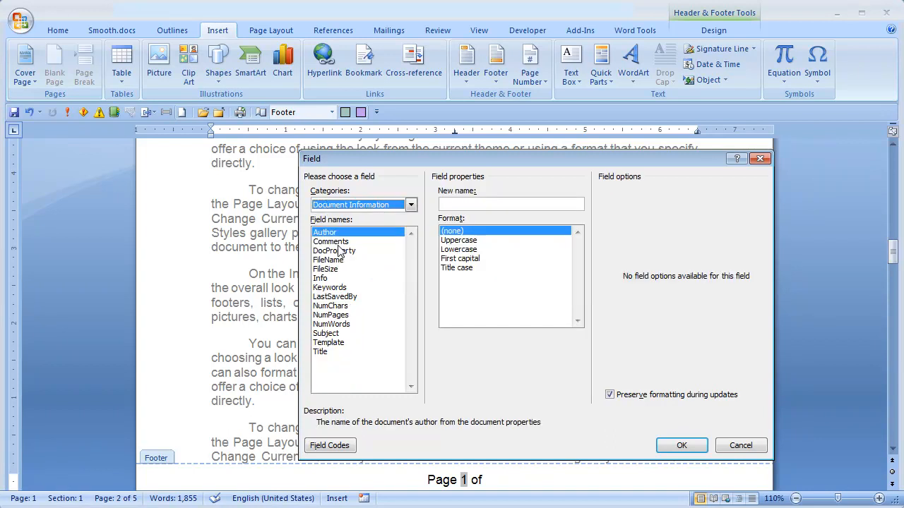
left_click(343, 315)
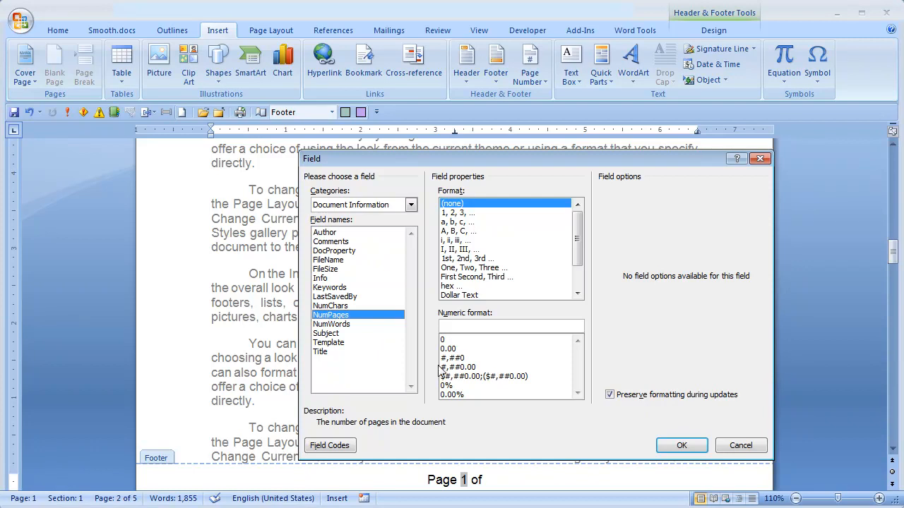
left_click(465, 214)
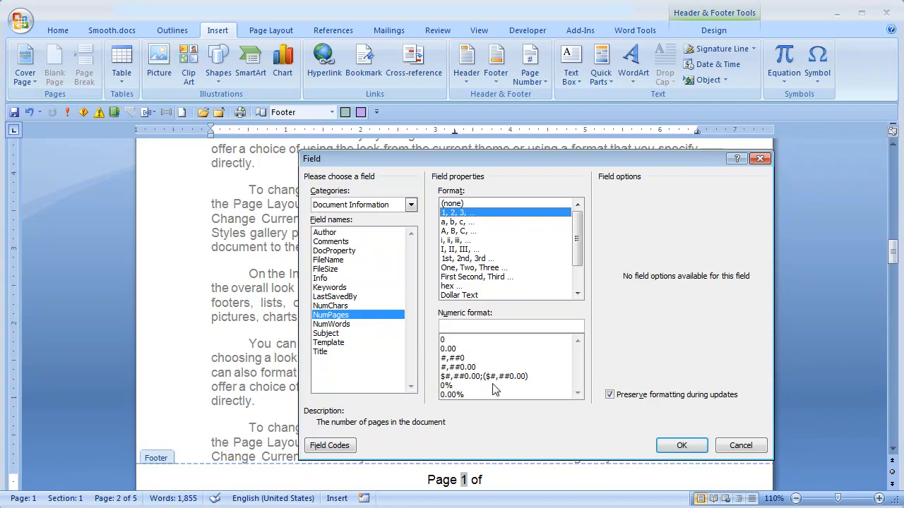
left_click(682, 447)
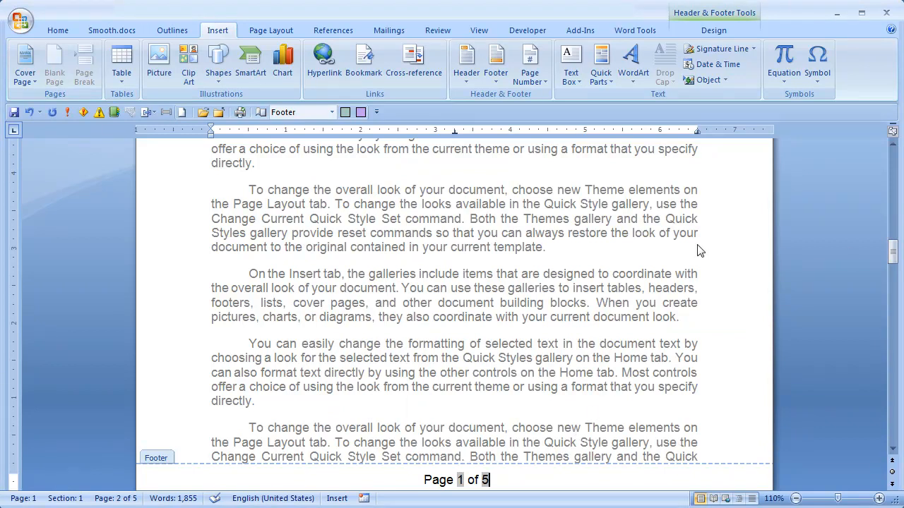
Examine the page number and page total in the footers through to the document's last page
scroll(514, 316, "down", 20)
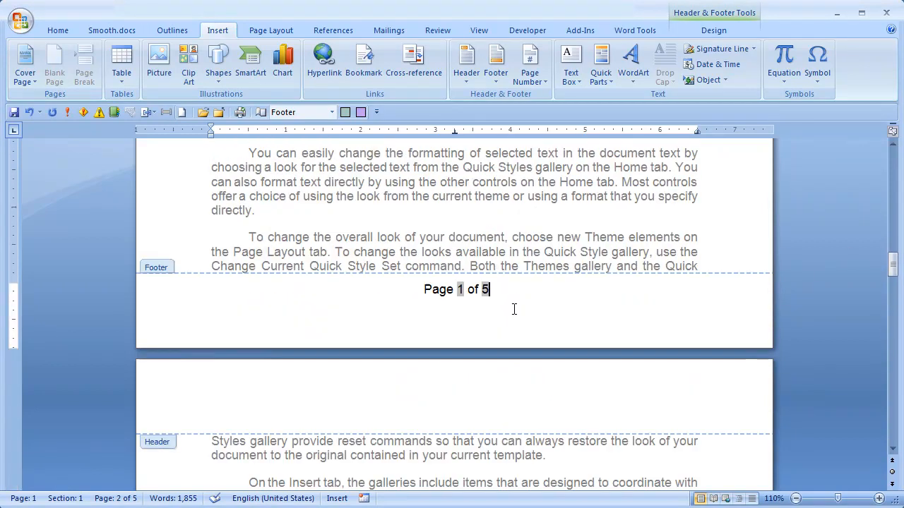
scroll(514, 311, "down", 20)
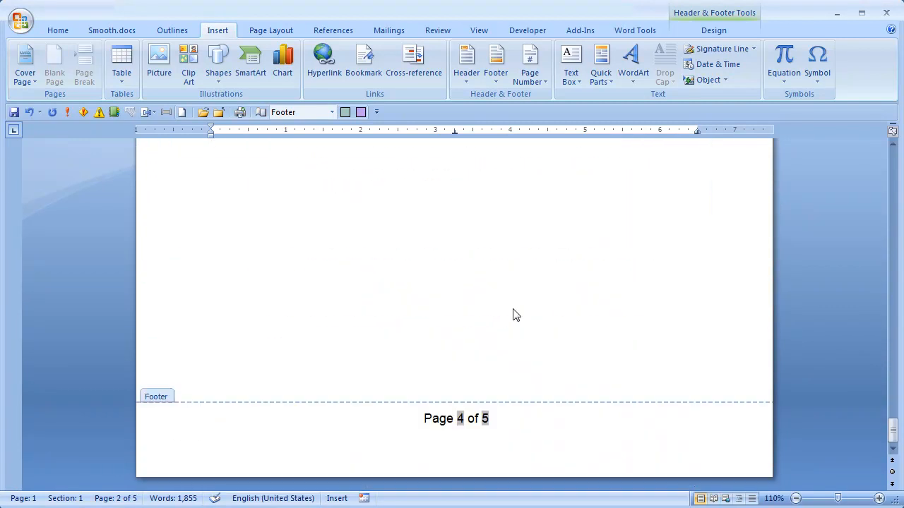
scroll(516, 314, "up", 5)
scroll(516, 314, "down", 5)
scroll(491, 440, "up", 20)
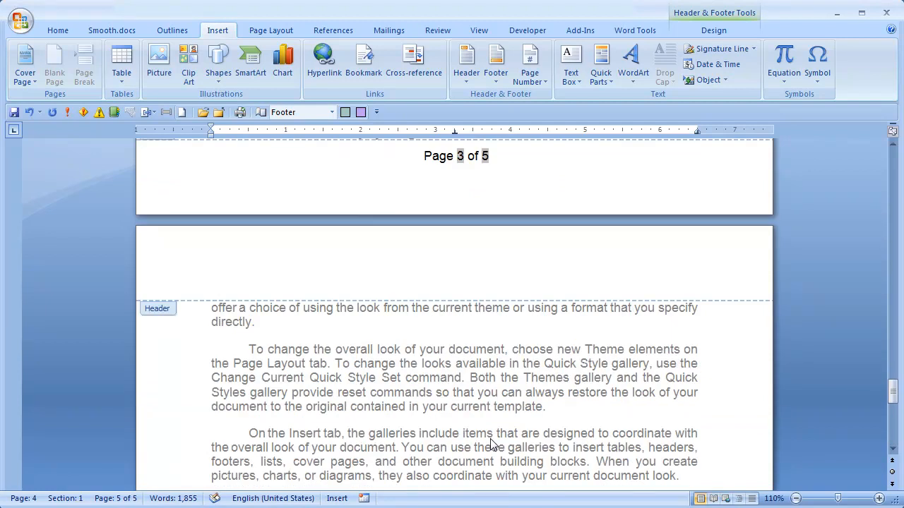
scroll(492, 440, "up", 10)
scroll(491, 439, "down", 10)
scroll(493, 444, "down", 2)
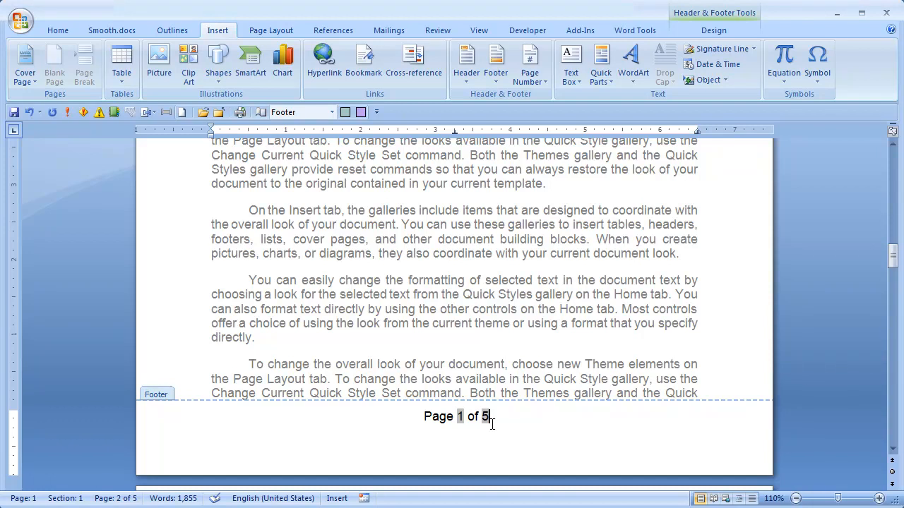
Add the text "-1" after the page total in the second page's footer, followed by a formula field containing "=x-1"
left_click(492, 422)
type("-1")
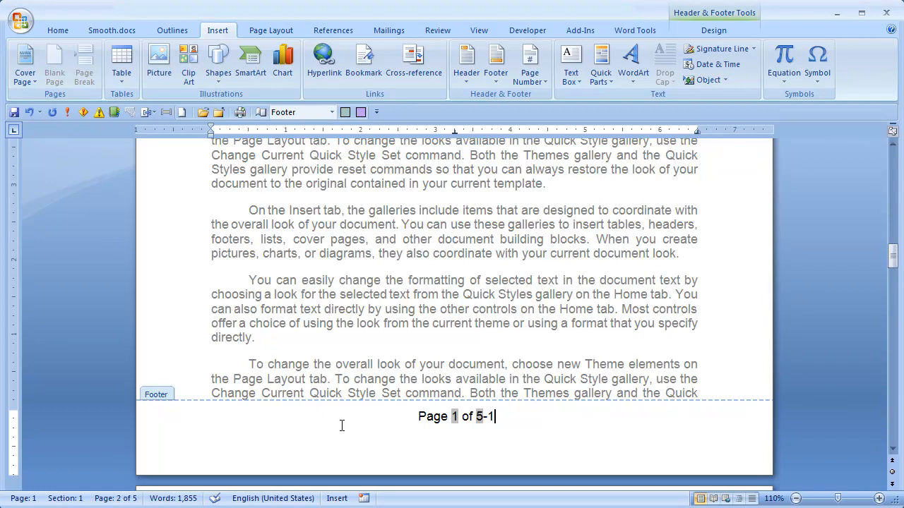
left_click(595, 85)
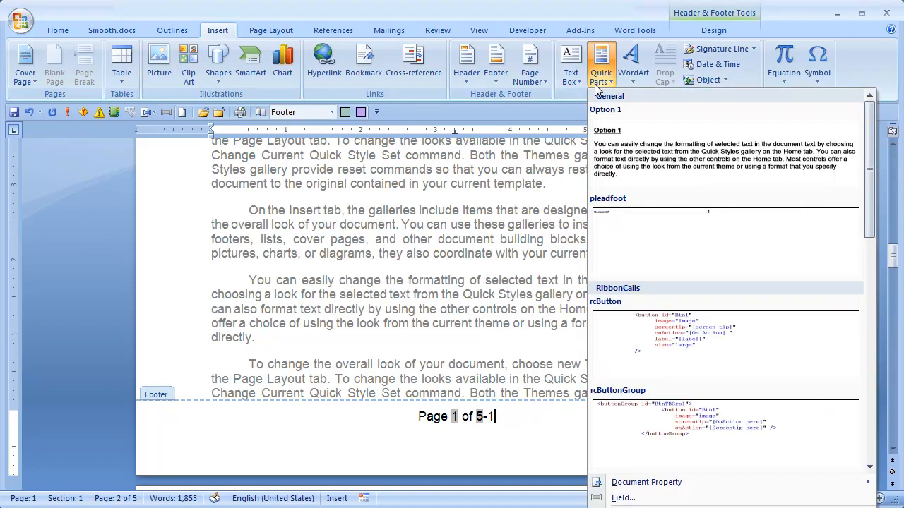
left_click(622, 499)
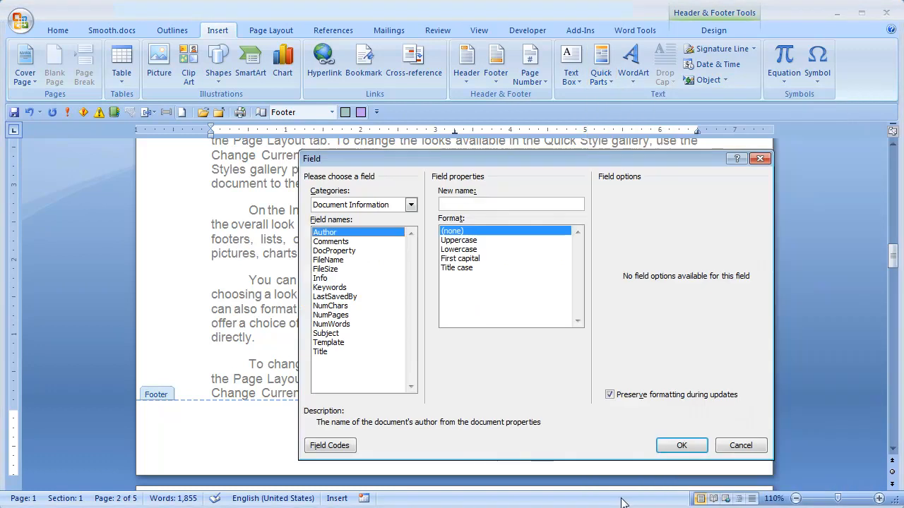
left_click(372, 205)
left_click(364, 217)
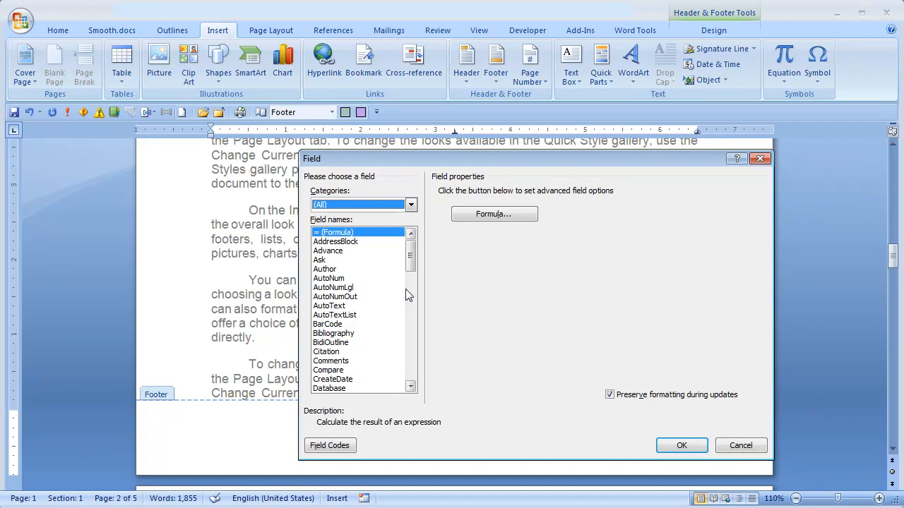
left_click(492, 214)
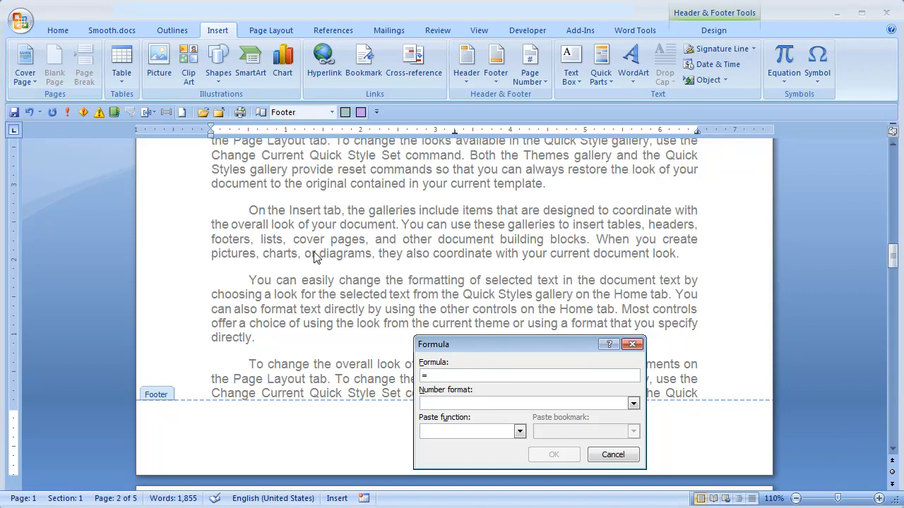
type("x-1")
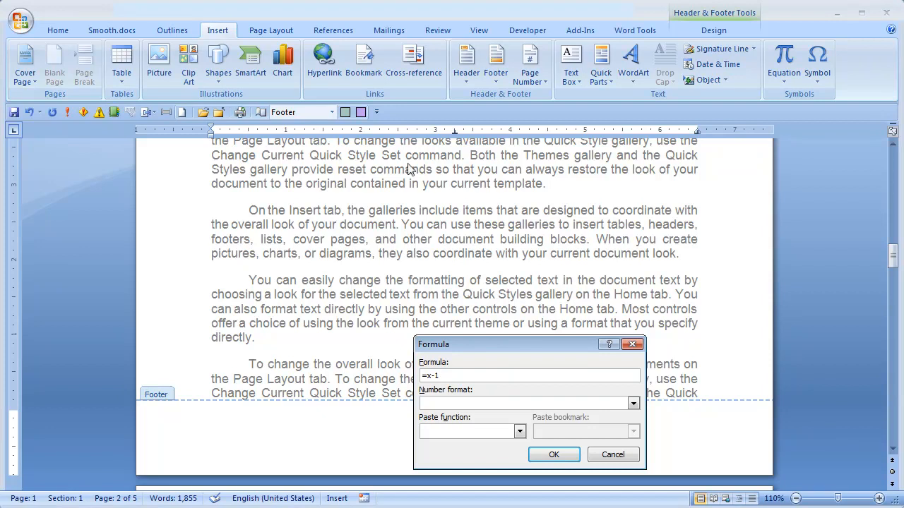
left_click(554, 455)
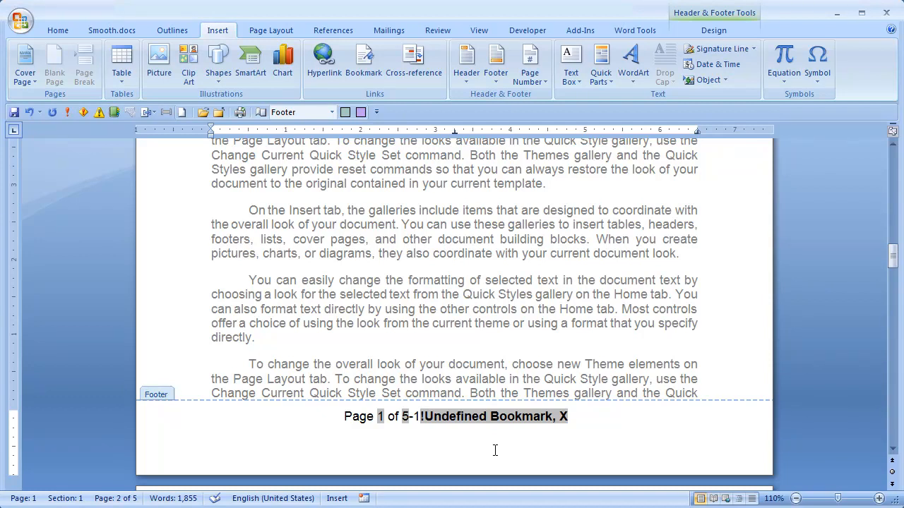
Display the field codes in the footer for inspection, and switch back to the field results
key("alt+F9")
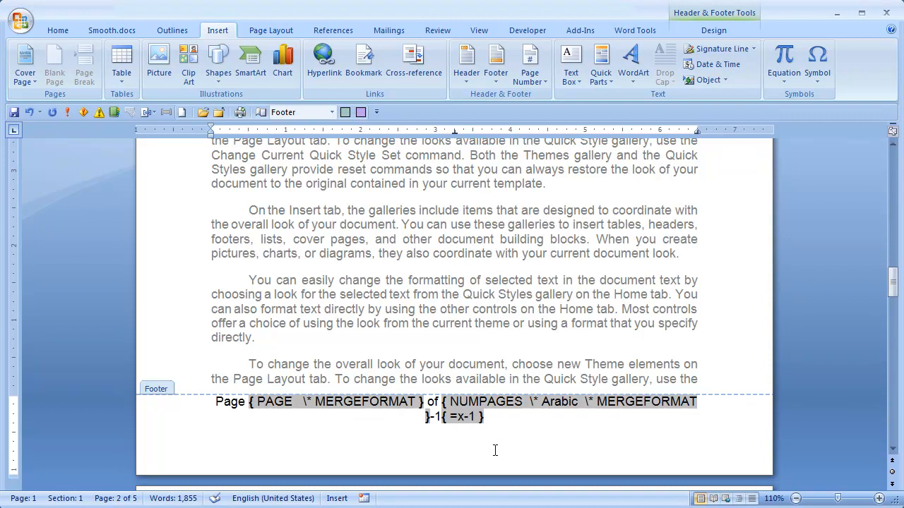
key("alt+F9")
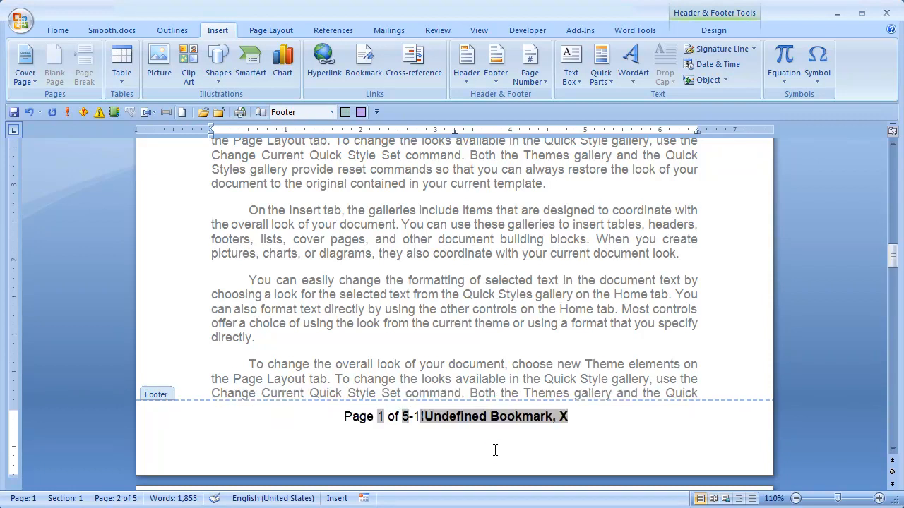
Display the field codes in the footer to examine the page total field and the formula field, and switch back to the field results
key("alt+F9")
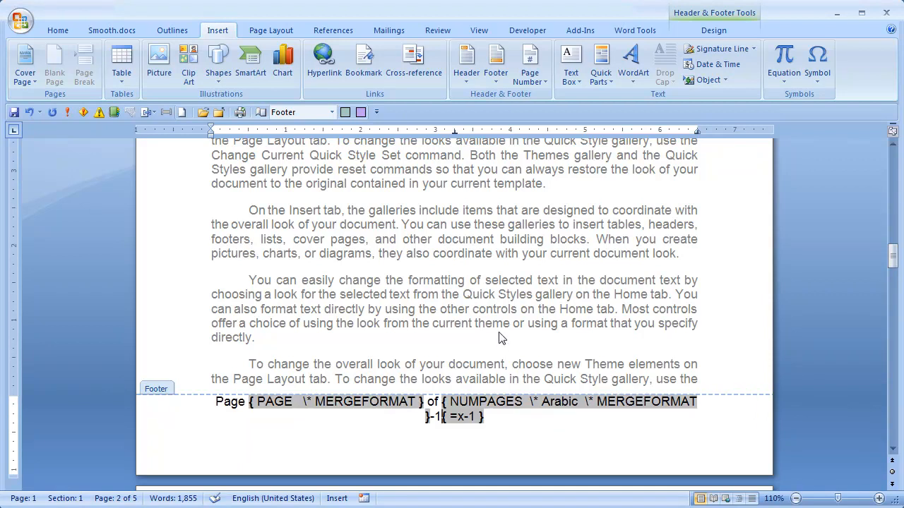
left_click_drag(442, 417, 494, 419)
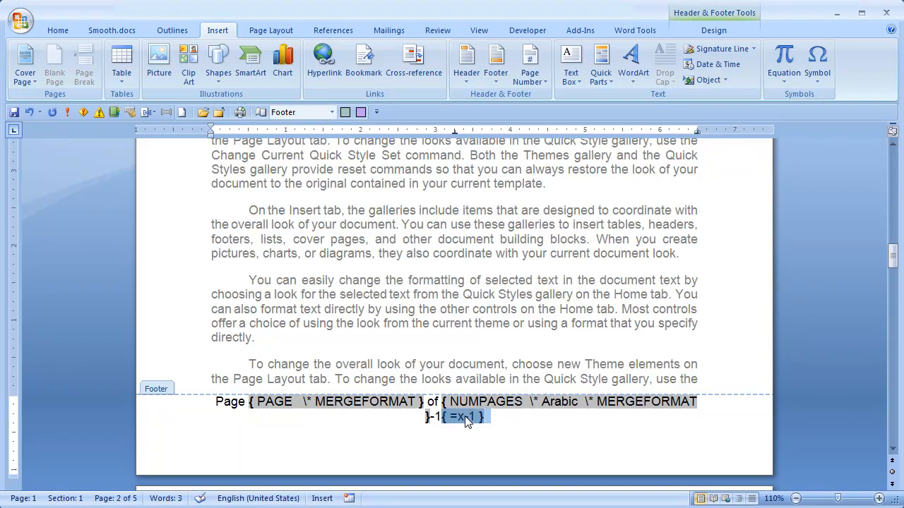
left_click(543, 424)
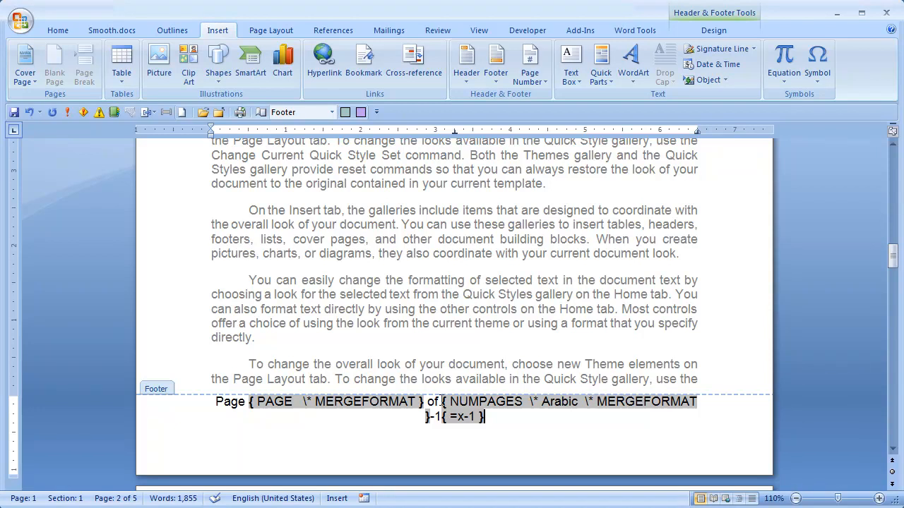
mouse_move(442, 402)
left_mouse_down()
mouse_move(480, 416)
mouse_move(432, 417)
left_mouse_up()
key("ctrl+c")
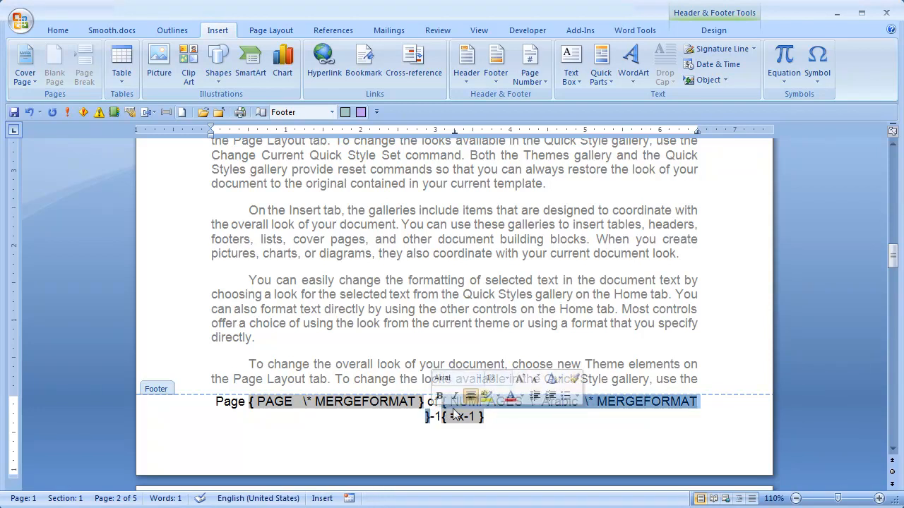
left_click(575, 426)
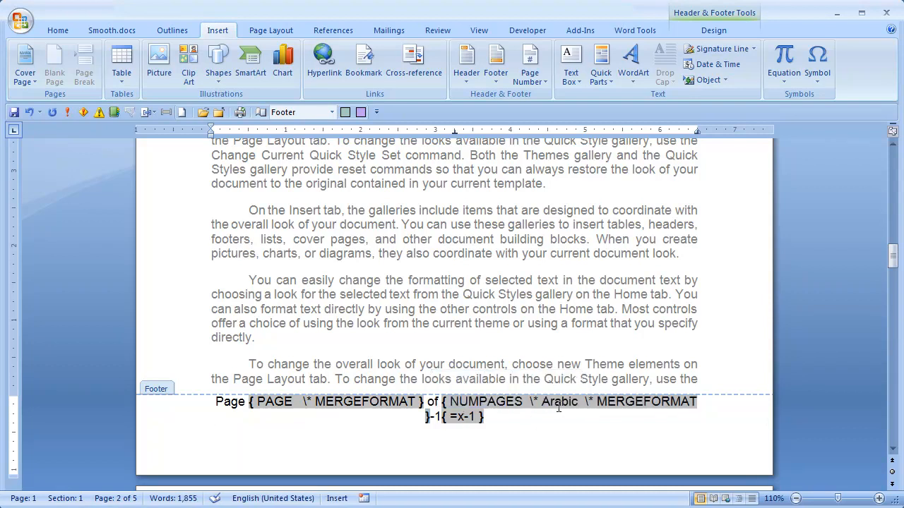
key("alt+F9")
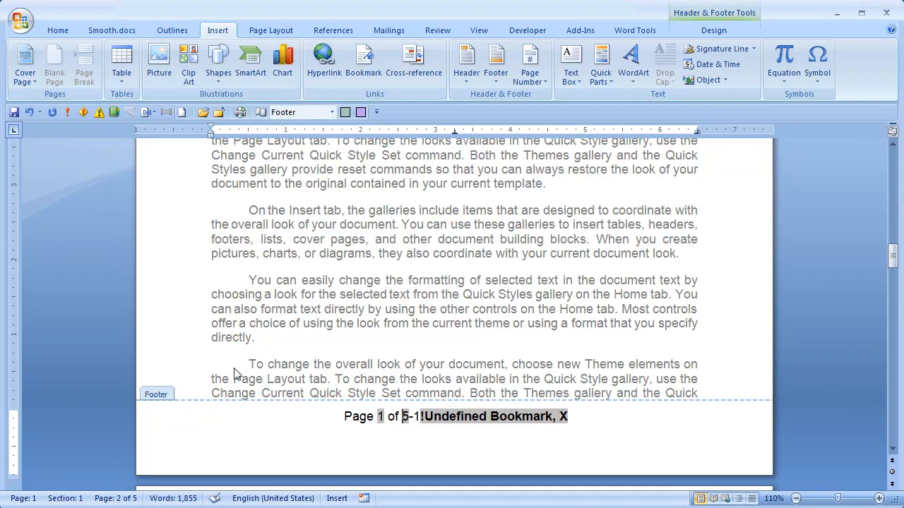
Cut the page total field from the second page's footer and remove the "-1" text in front of the formula field
key("shift+Right")
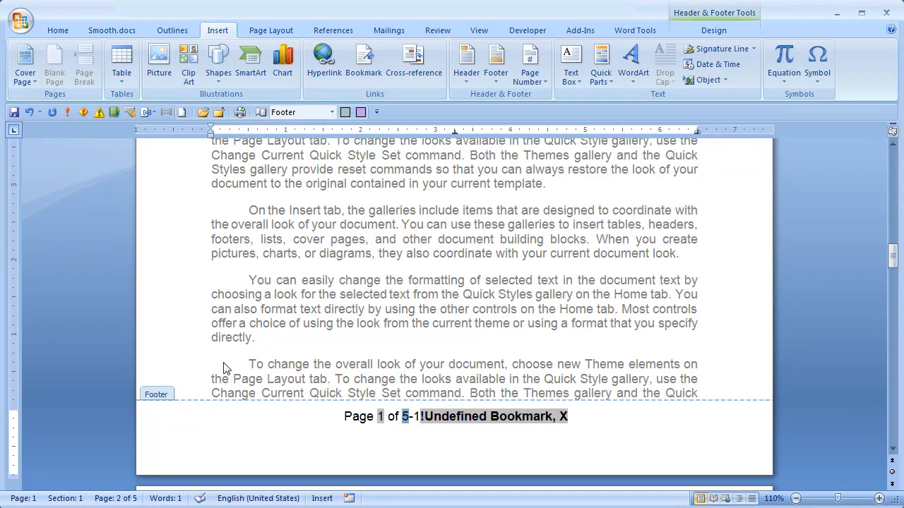
left_click(61, 31)
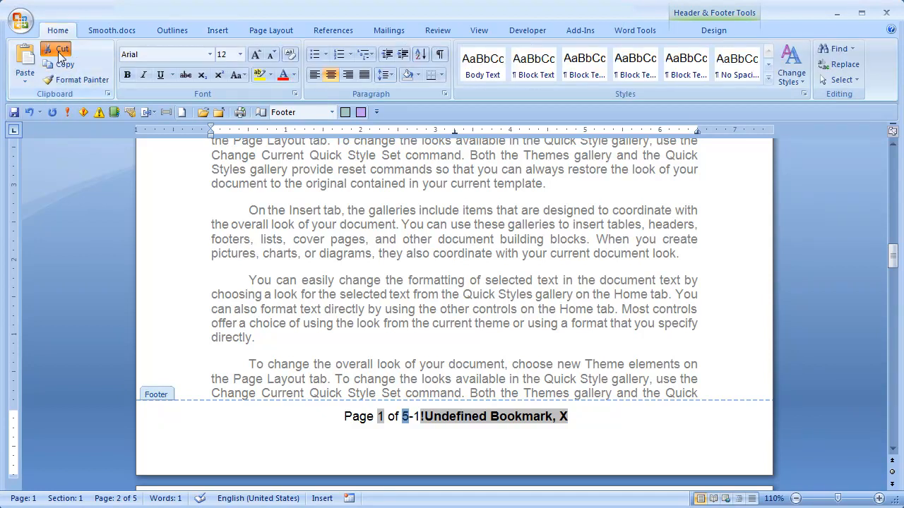
left_click(58, 50)
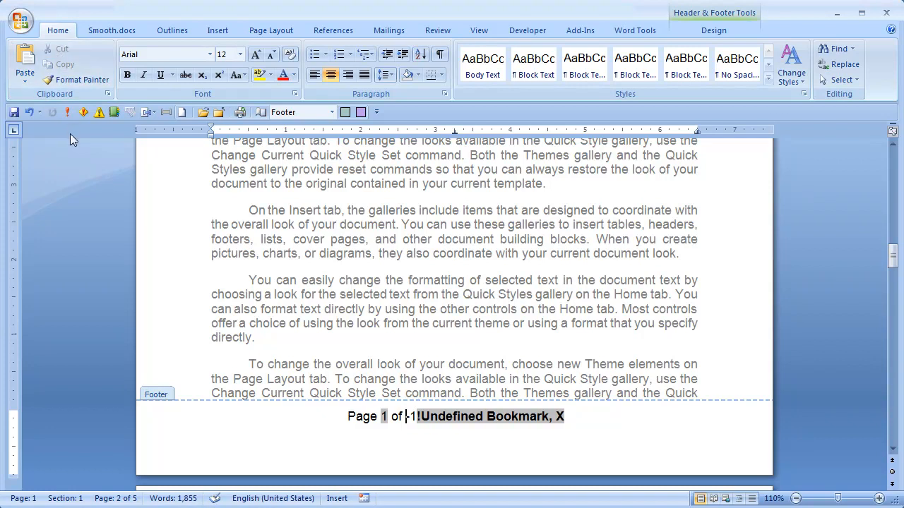
key("ctrl+z")
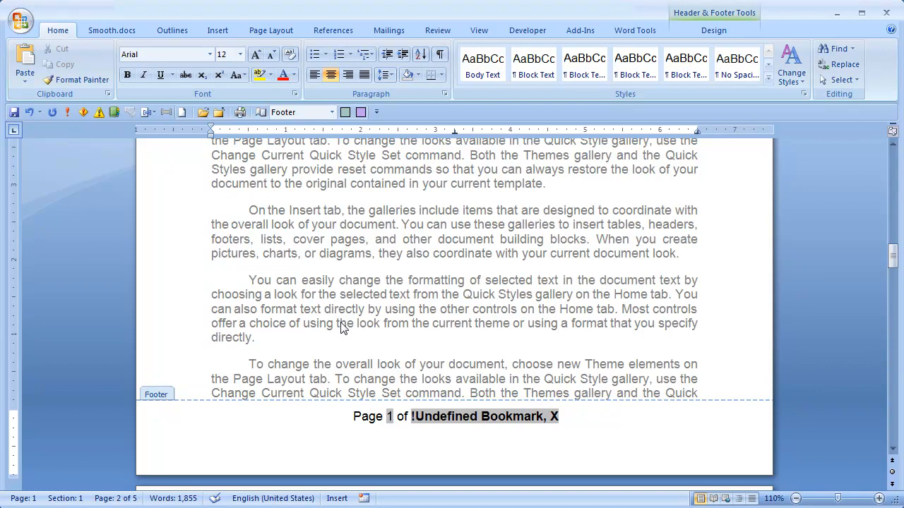
Replace the "x" in the footer's formula field with the cut NUMPAGES field, and display the field result
key("alt+F9")
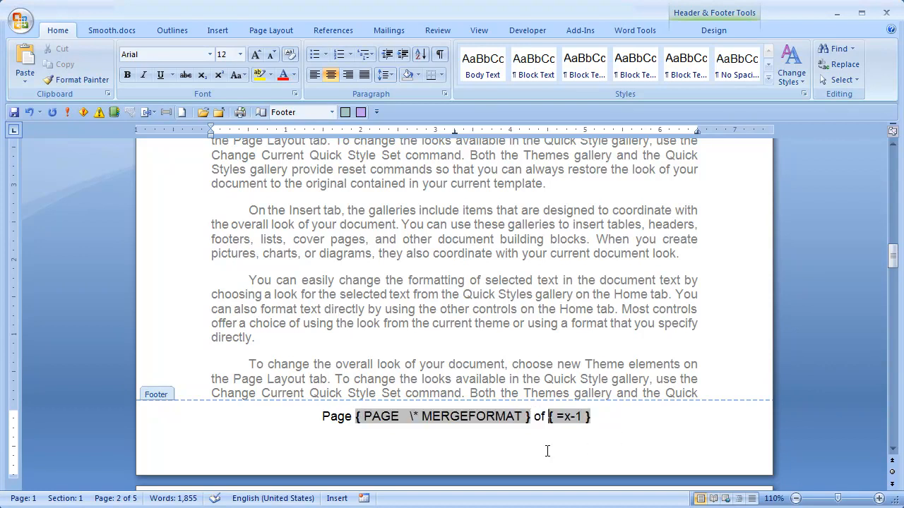
key("BackSpace")
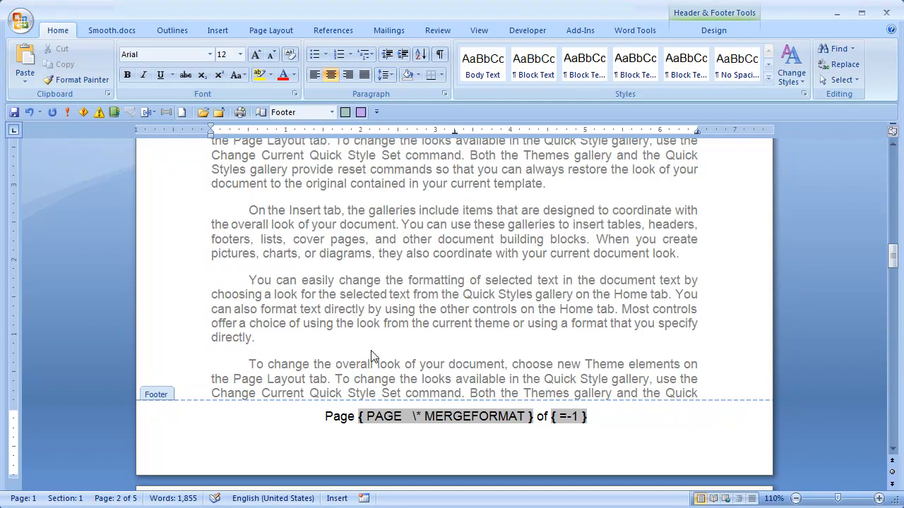
key("ctrl+v")
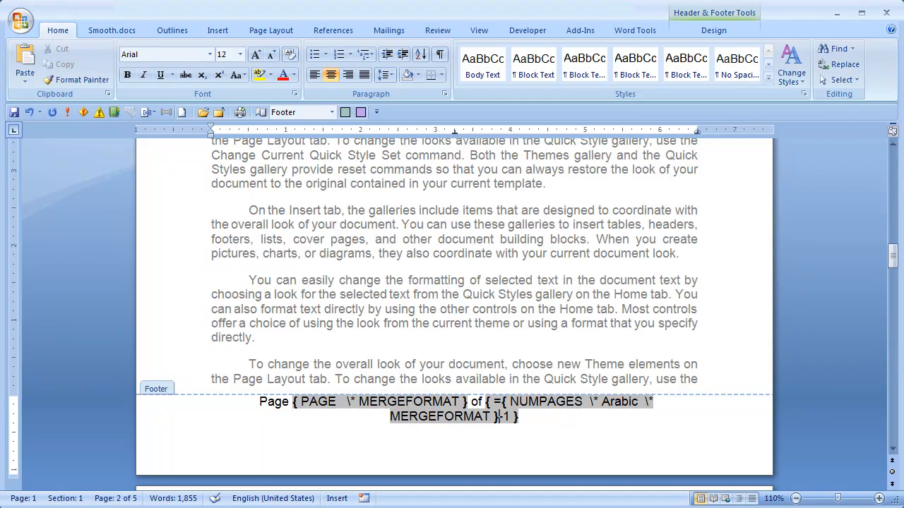
key("alt+F9")
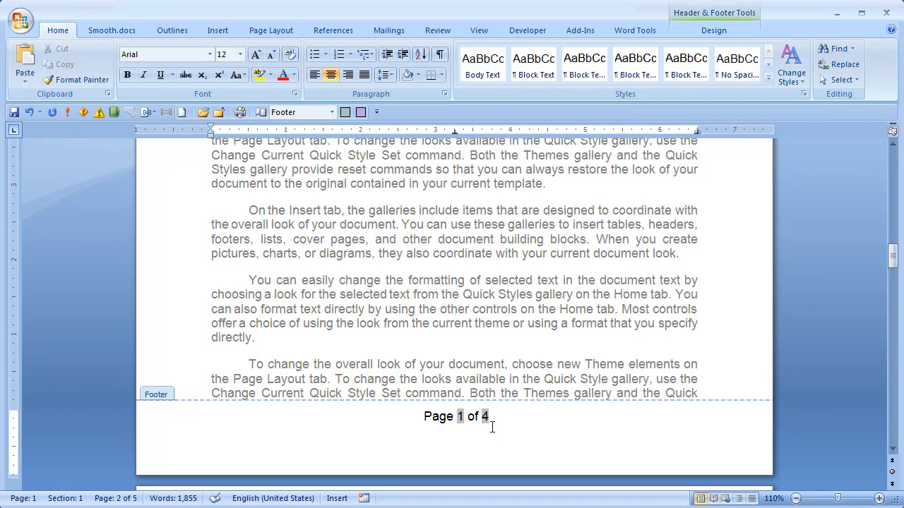
Check the page number and page total in the footers through to the document's last page
scroll(497, 424, "down", 20)
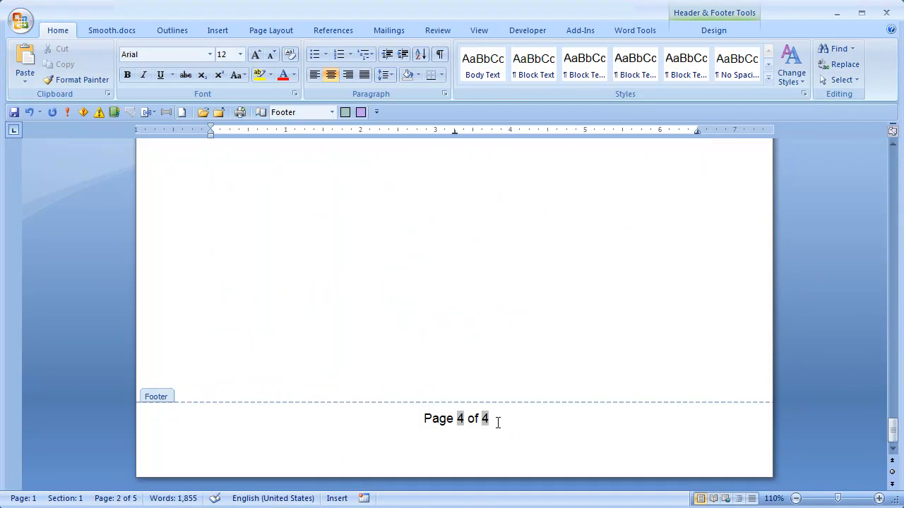
scroll(591, 473, "up", 15)
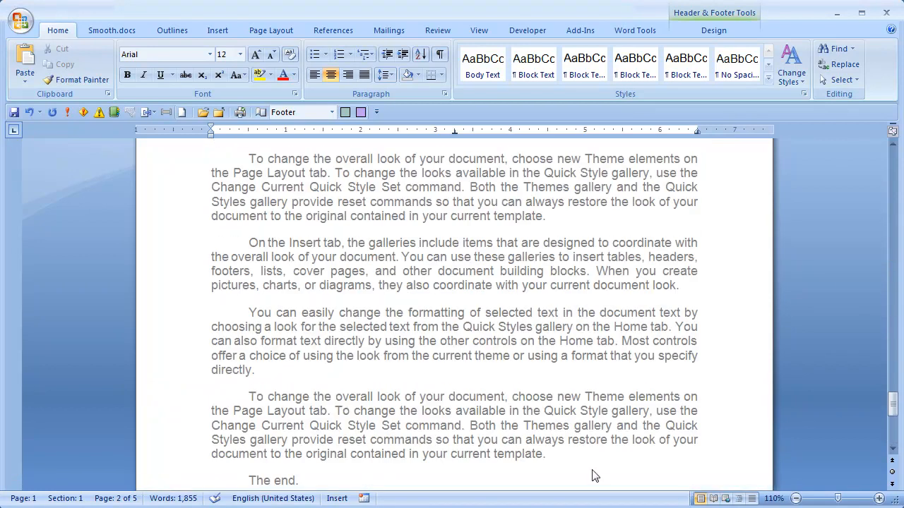
scroll(591, 471, "up", 15)
scroll(591, 471, "down", 18)
scroll(591, 471, "down", 3)
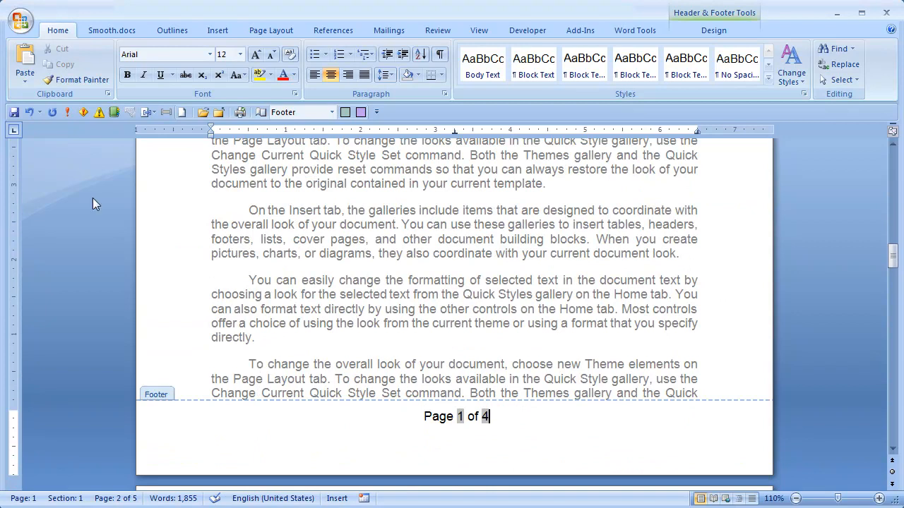
Undo the formula field edits back to the footer with only "-1" after the page total
left_click(36, 112)
left_click(36, 111)
left_click(35, 111)
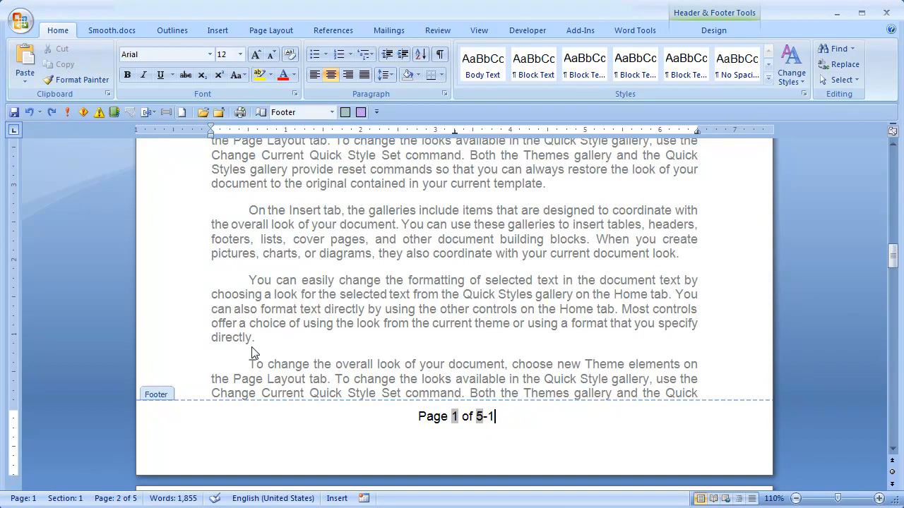
Insert an empty field after "-1" in the second page's footer and begin its formula with "="
key("ctrl+F9")
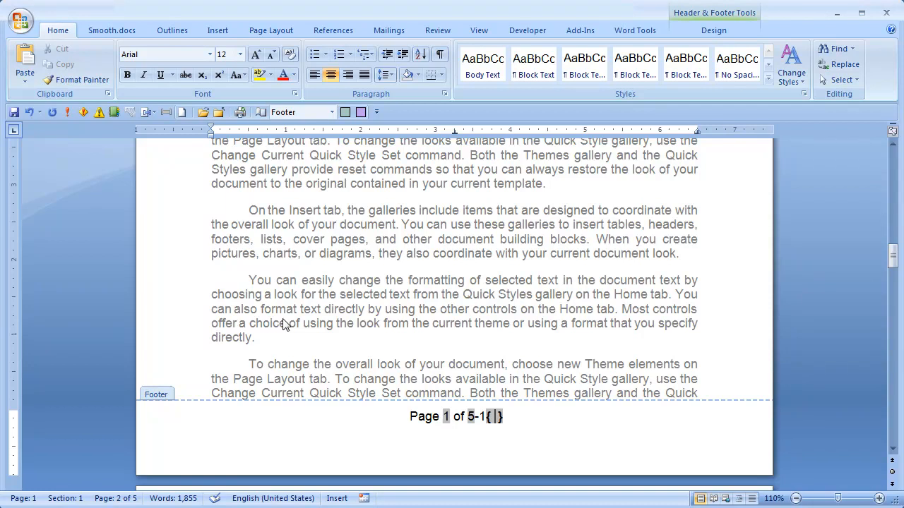
type("= ")
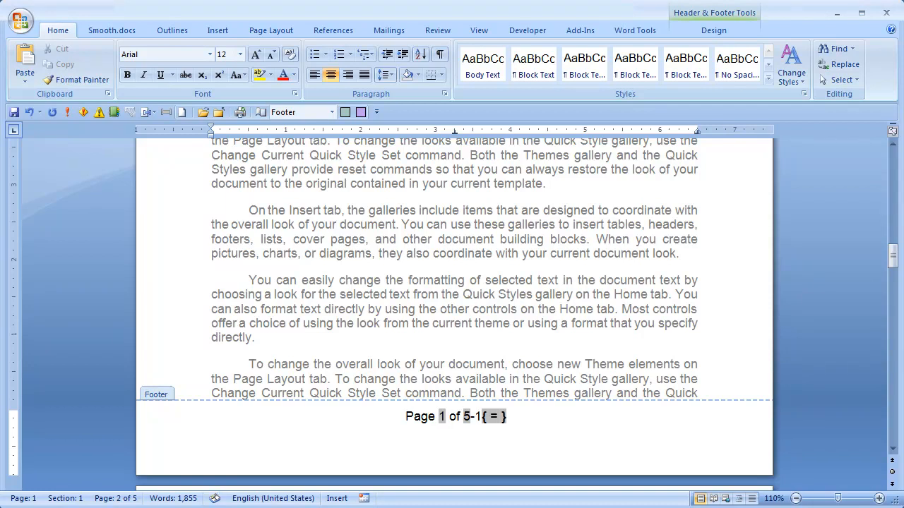
Try "5*2" as the expression in the footer's formula field, and delete it again
type("5*2")
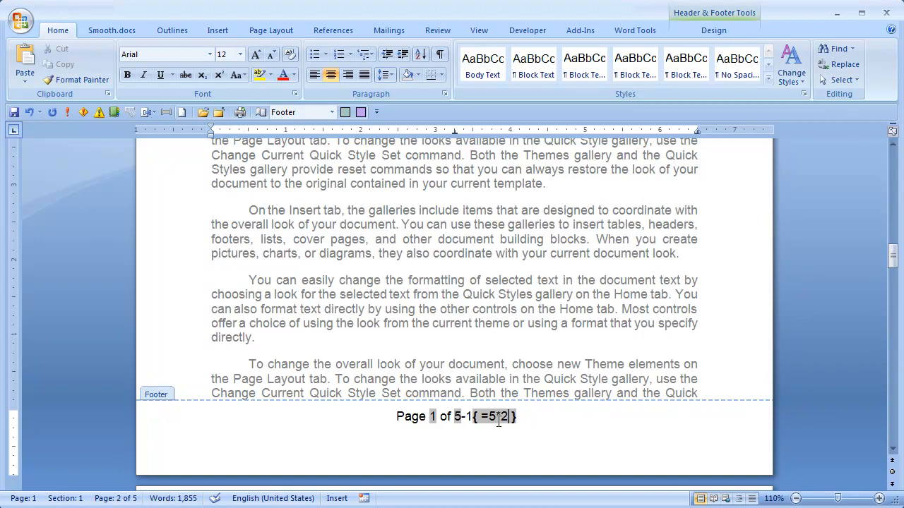
key("BackSpace")
key("BackSpace")
key("BackSpace")
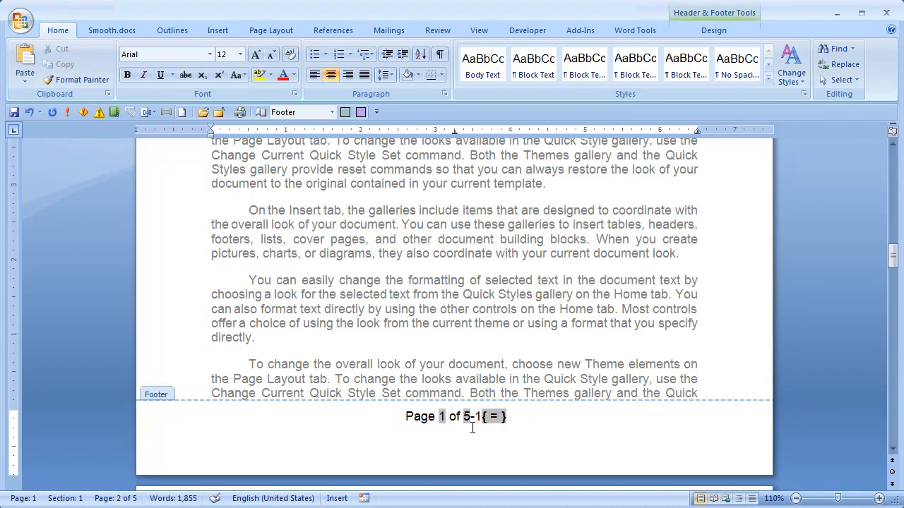
Move the page total field together with its "-1" into the formula field, directly after the equals sign
left_click(461, 416)
left_click_drag(461, 417, 471, 416)
left_click(481, 417)
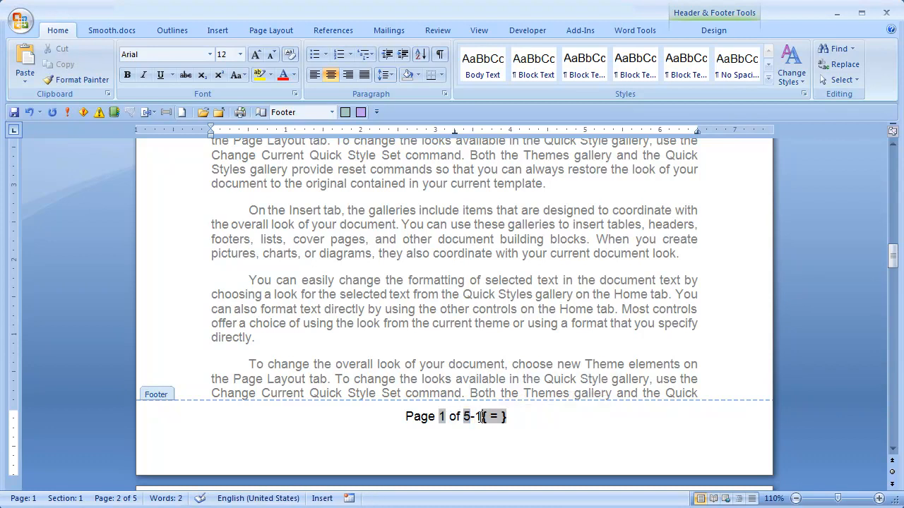
key("shift+Left")
key("shift+Left")
key("shift+Left")
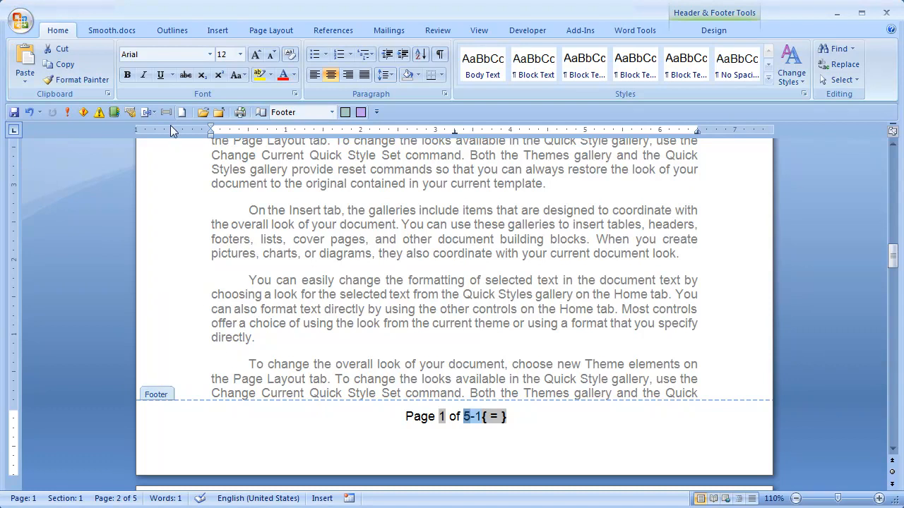
left_click(68, 48)
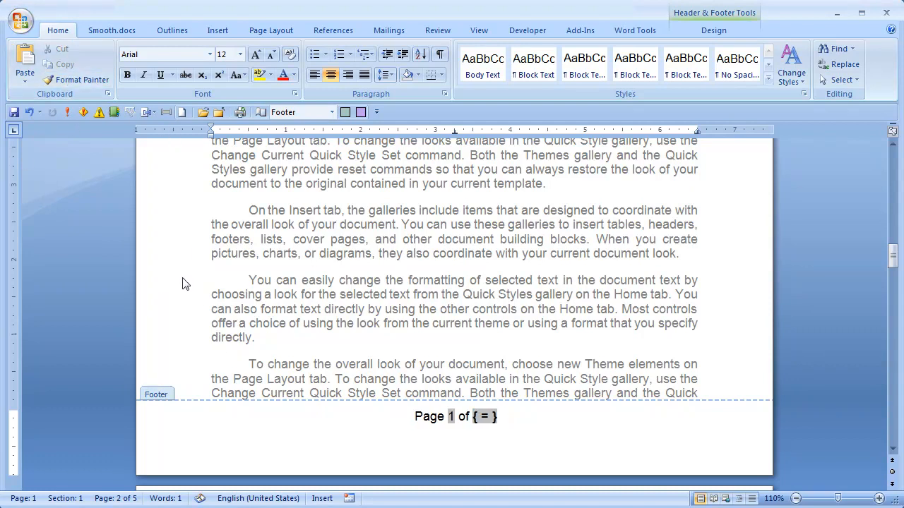
left_click(26, 60)
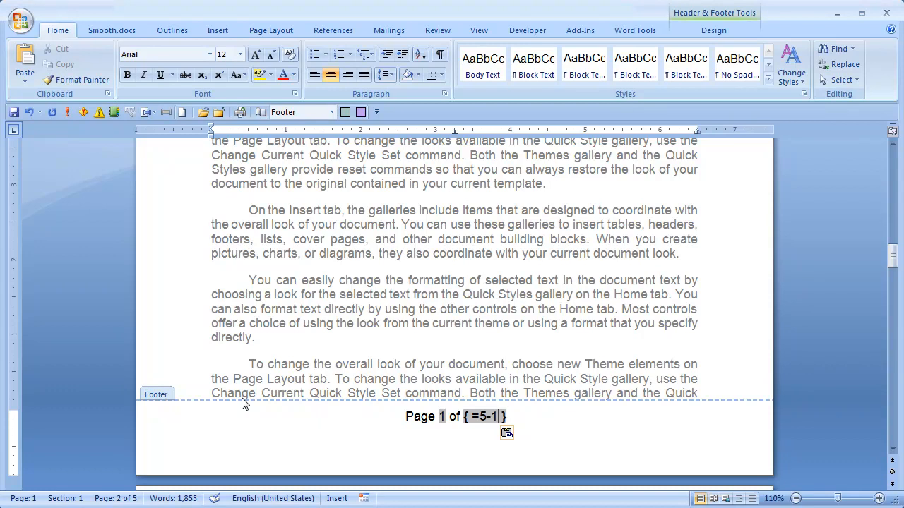
Update the footer's formula field, and inspect its nested field codes before switching back to the field results
right_click(483, 416)
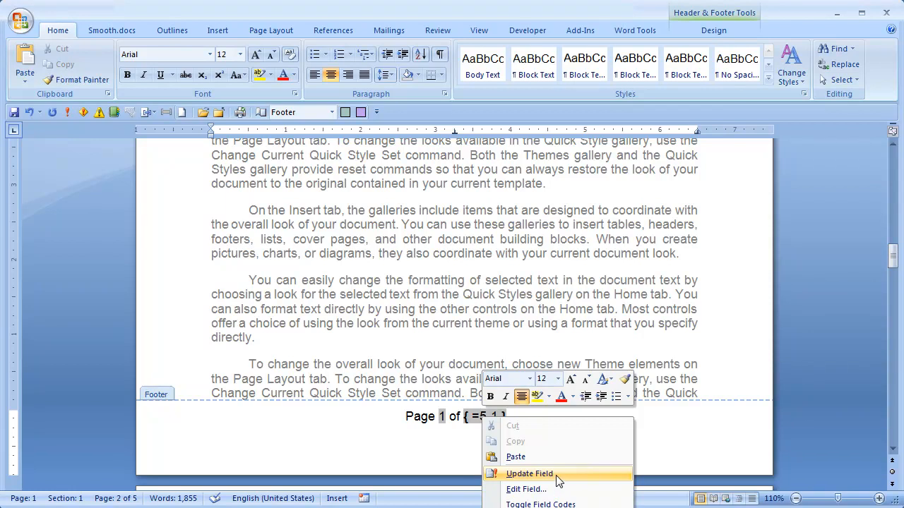
left_click(530, 473)
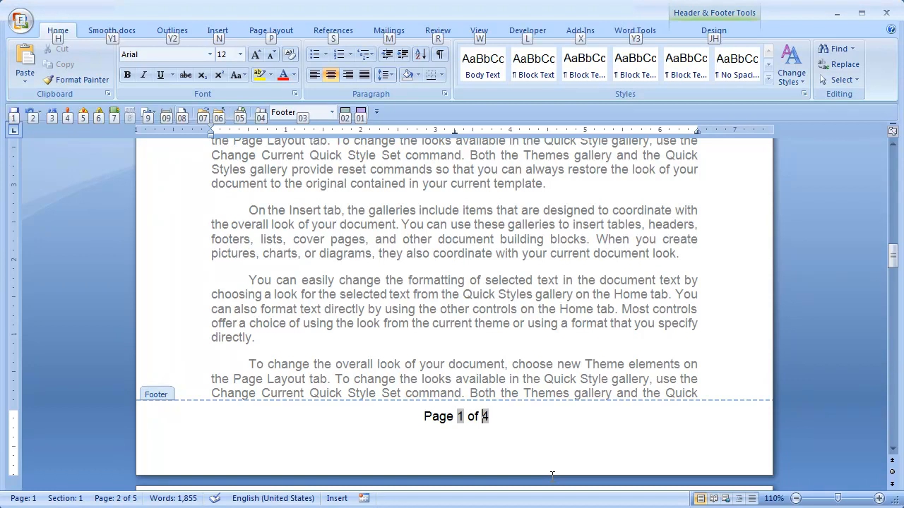
key("alt+F9")
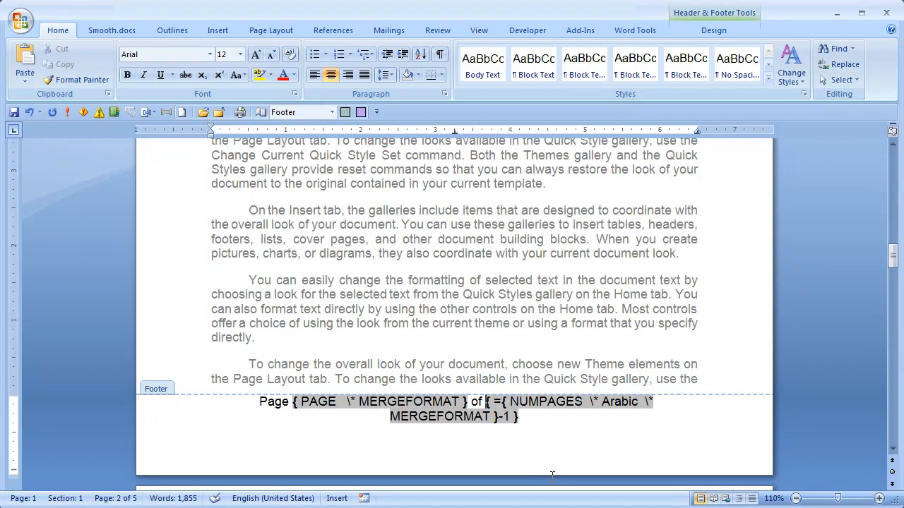
key("alt+F9")
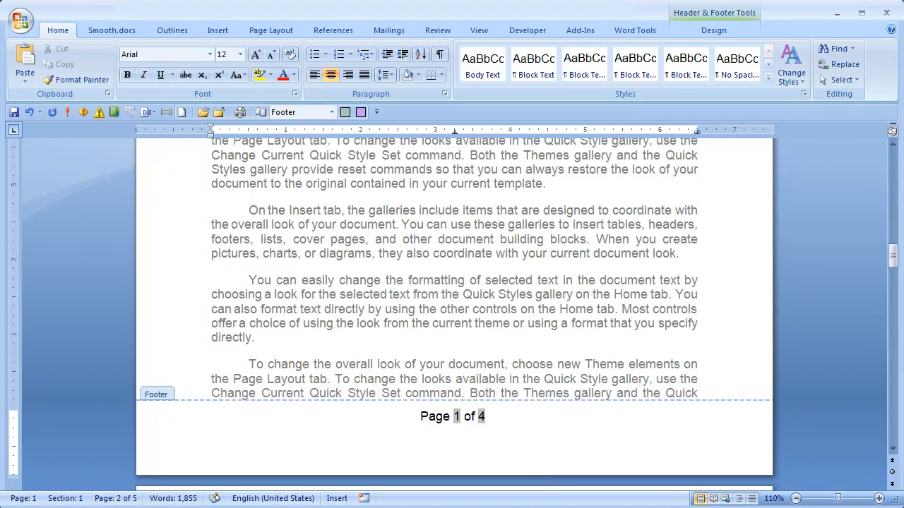
Insert an empty field after the page total in the footer, and delete it along with a trailing space
key("ctrl+F9")
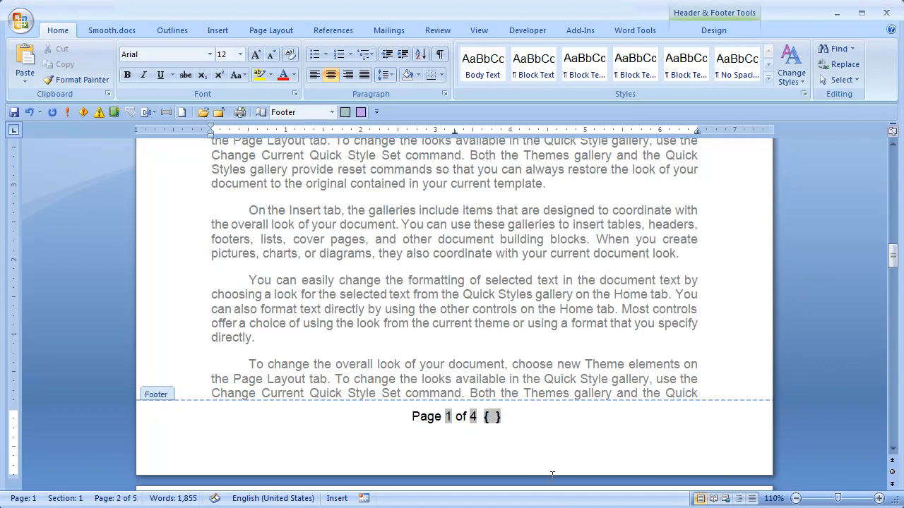
key("BackSpace")
key("BackSpace")
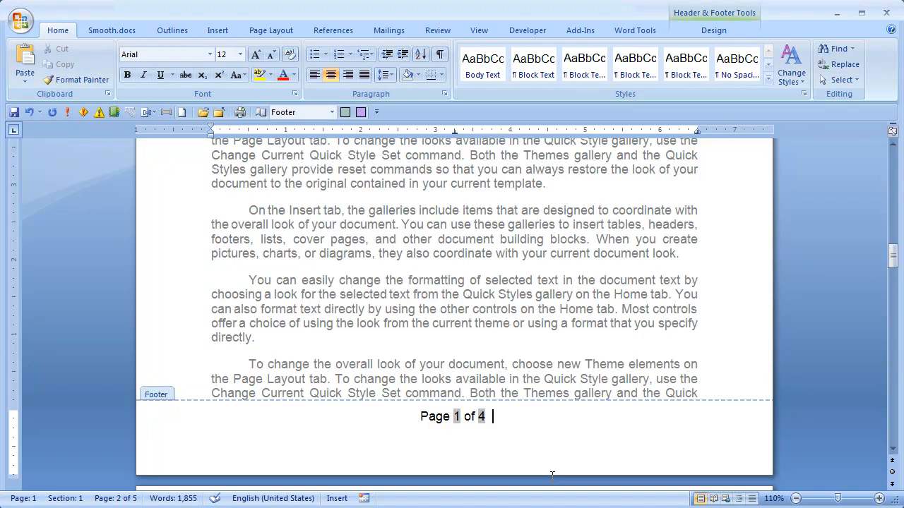
key("BackSpace")
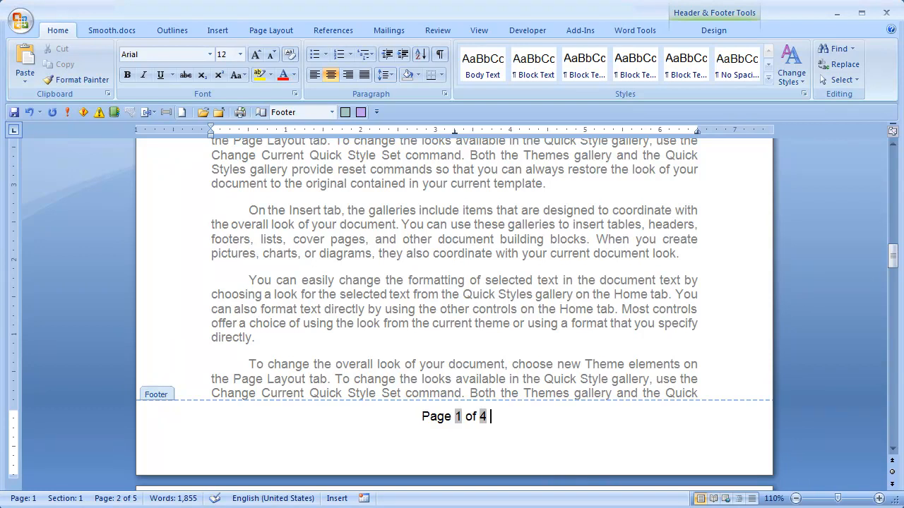
Unlink all fields in the second page's footer line, converting them to plain text
key("Home")
key("shift+End")
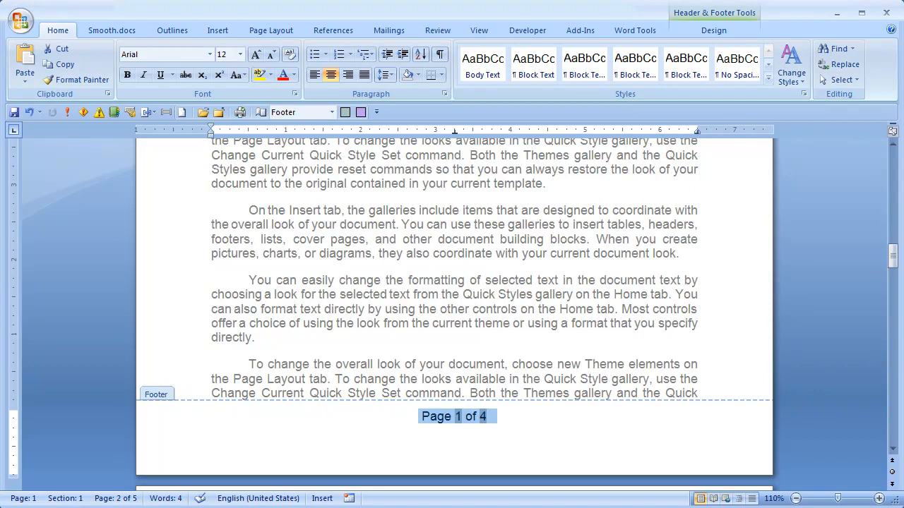
key("ctrl+shift+F9")
left_click(420, 427)
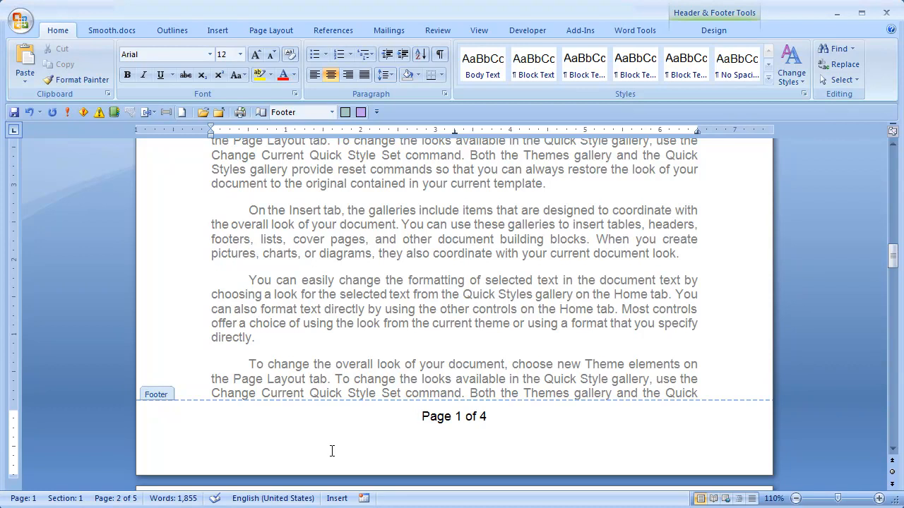
Zoom out to 90% and look over the title page and its "Page _ of _" footer
key("ctrl+a")
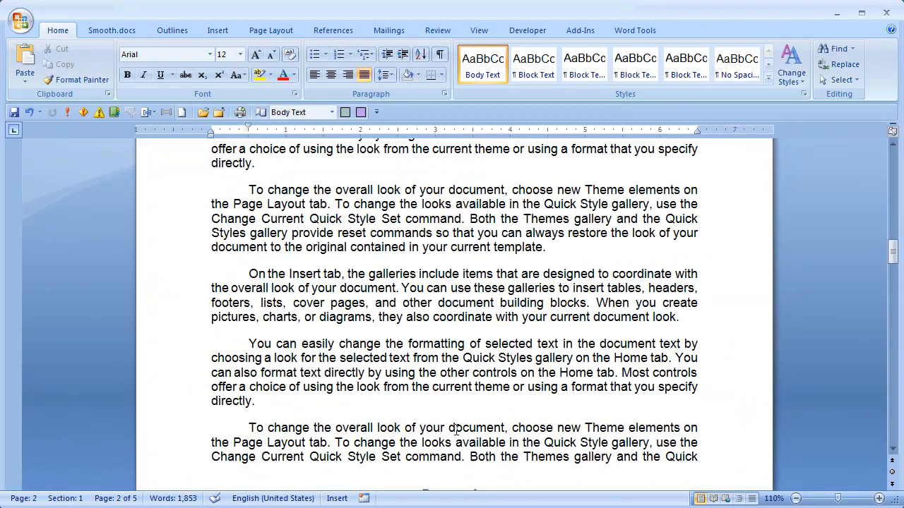
scroll(456, 428, "up", 5)
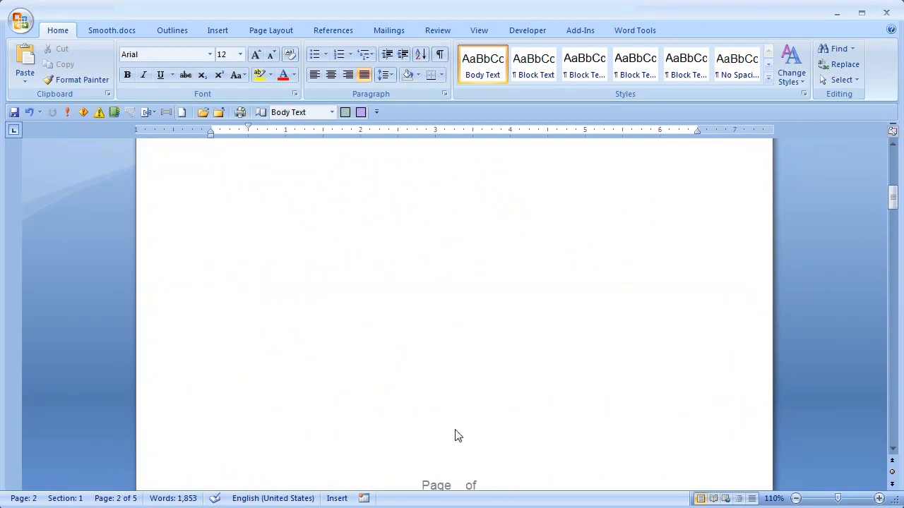
scroll(456, 429, "up", 3)
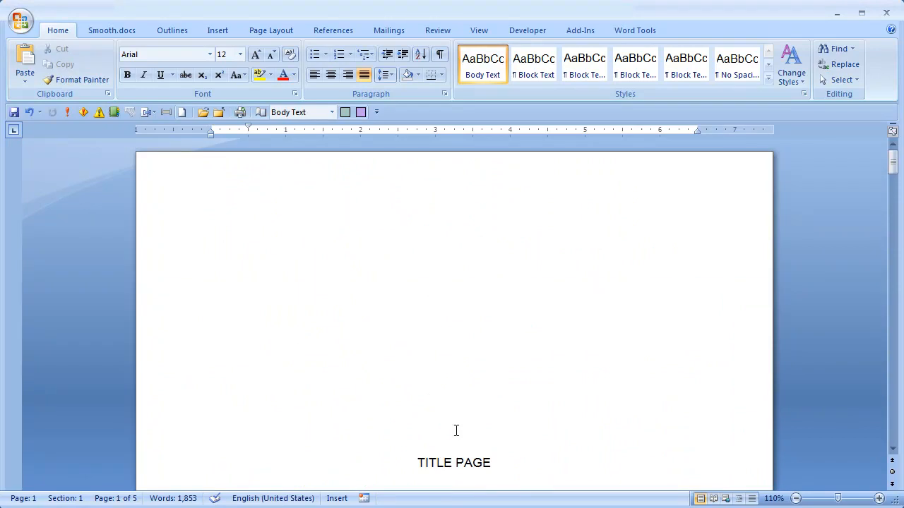
scroll(456, 430, "down", 2, "ctrl")
scroll(456, 431, "down", 8)
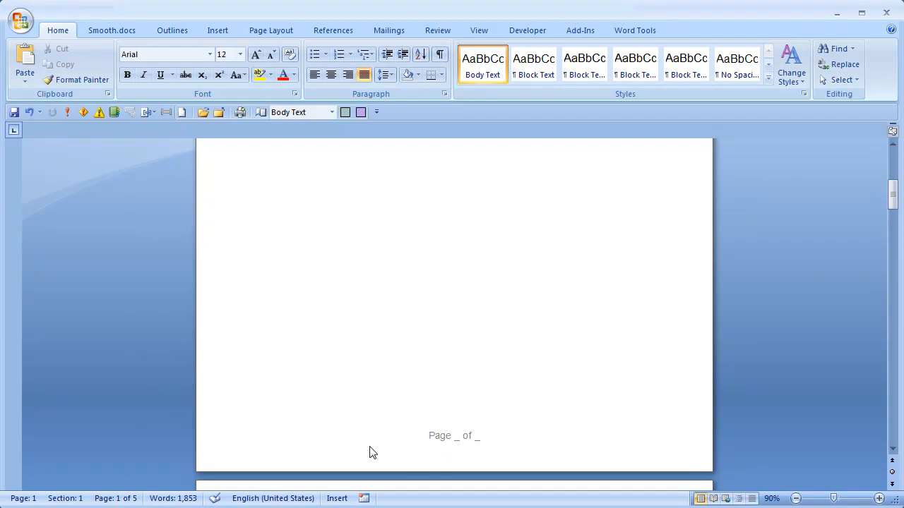
scroll(446, 459, "up", 8)
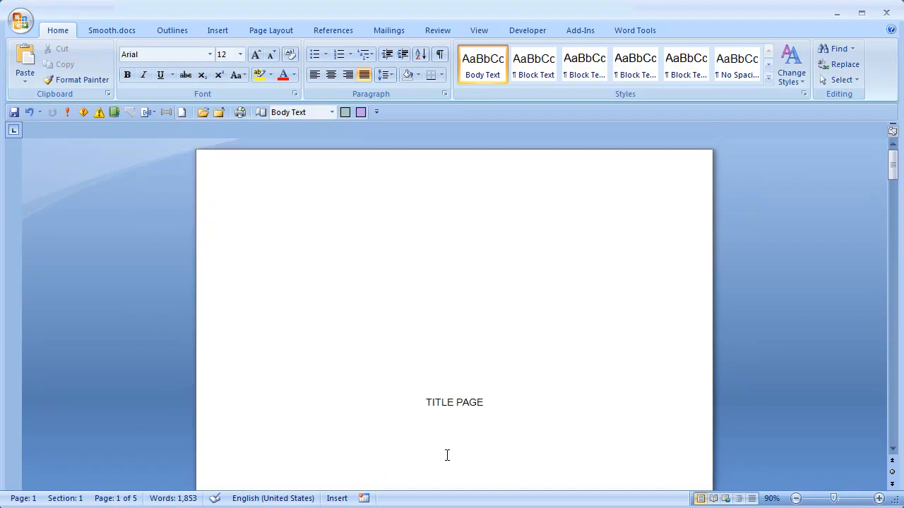
scroll(447, 455, "down", 3)
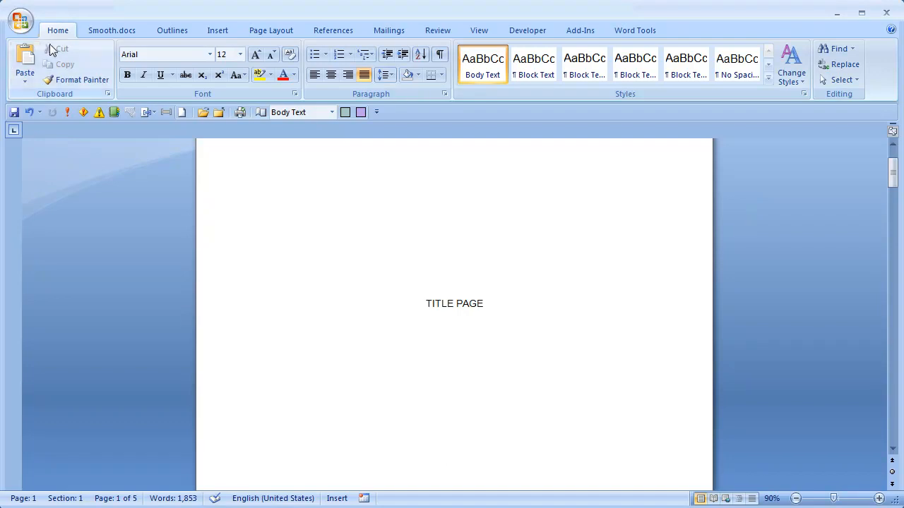
Show the formatting marks and examine the break after the title page, its footer and the start of page 2
left_click(438, 55)
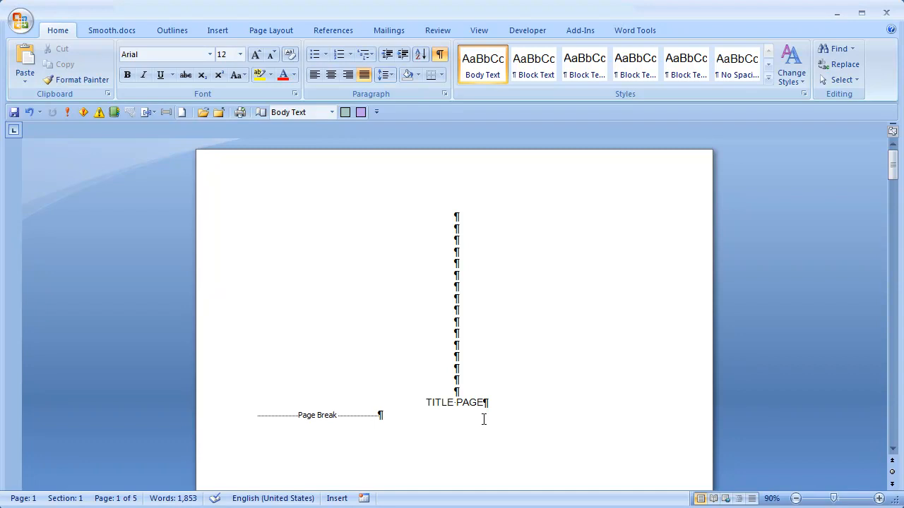
scroll(483, 419, "down", 3)
scroll(483, 420, "down", 2)
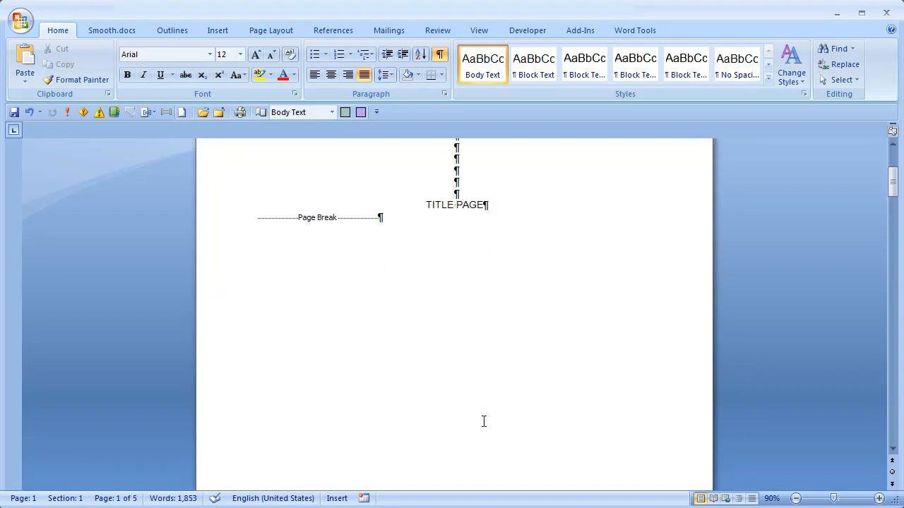
scroll(363, 312, "down", 8)
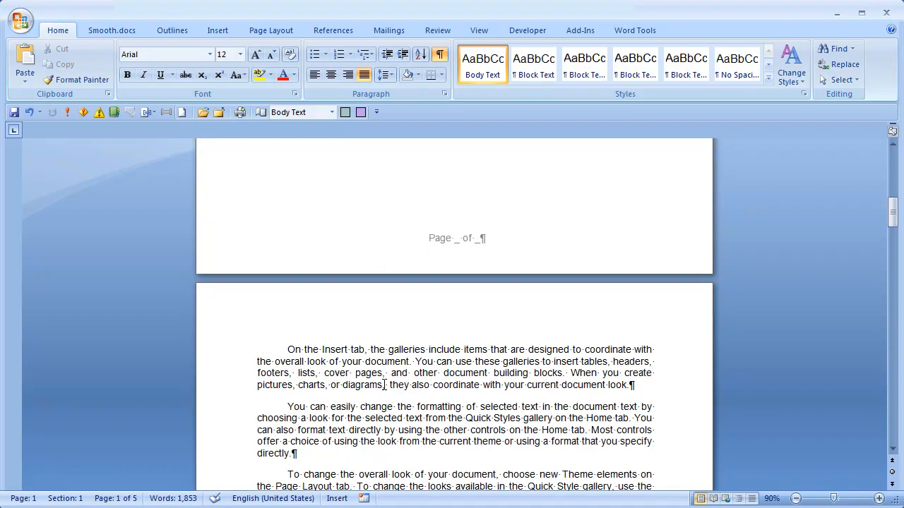
scroll(384, 385, "up", 9)
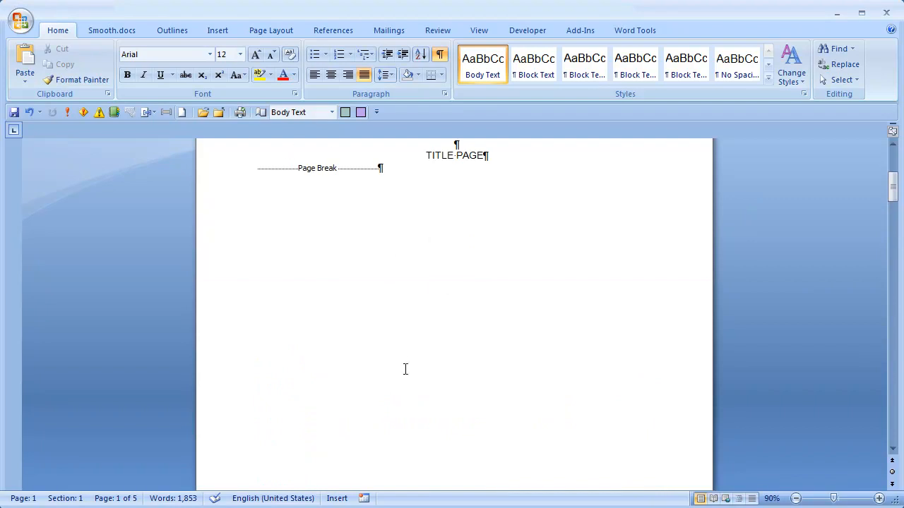
scroll(412, 380, "up", 3)
scroll(406, 385, "up", 2)
scroll(411, 381, "down", 8)
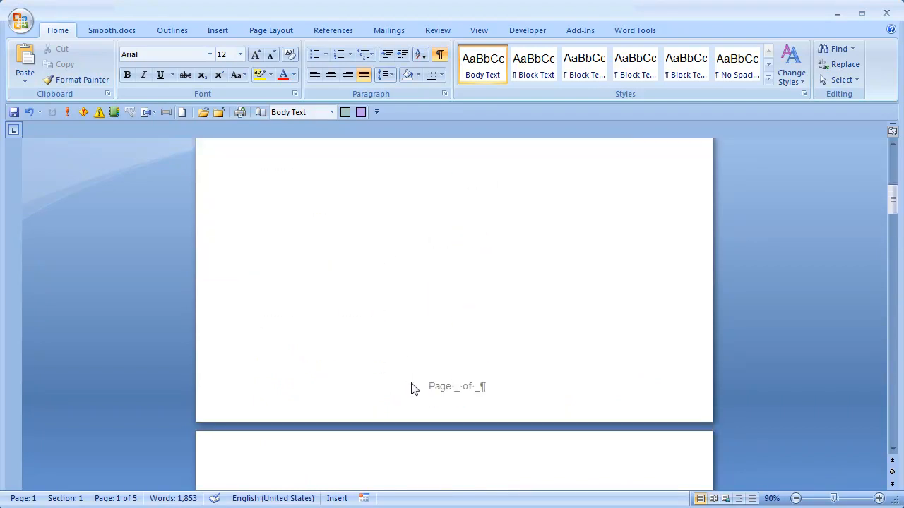
scroll(412, 385, "up", 8)
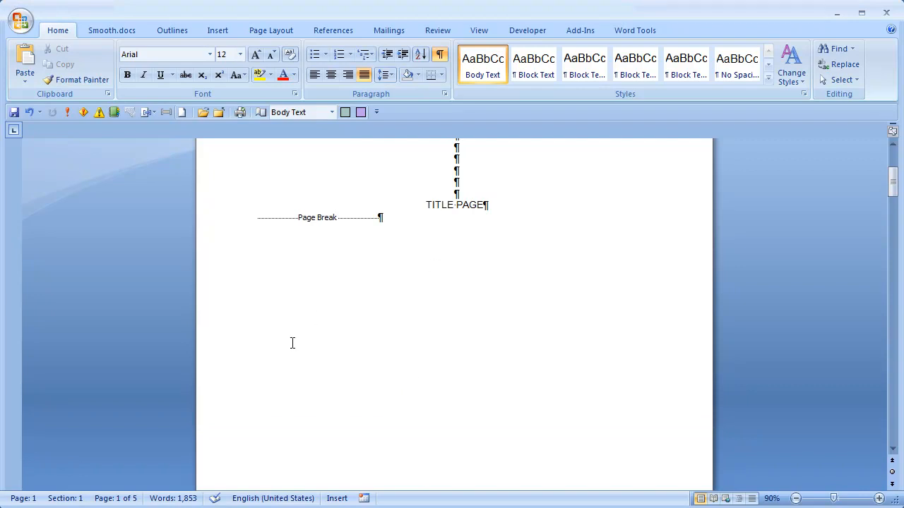
scroll(311, 347, "down", 10)
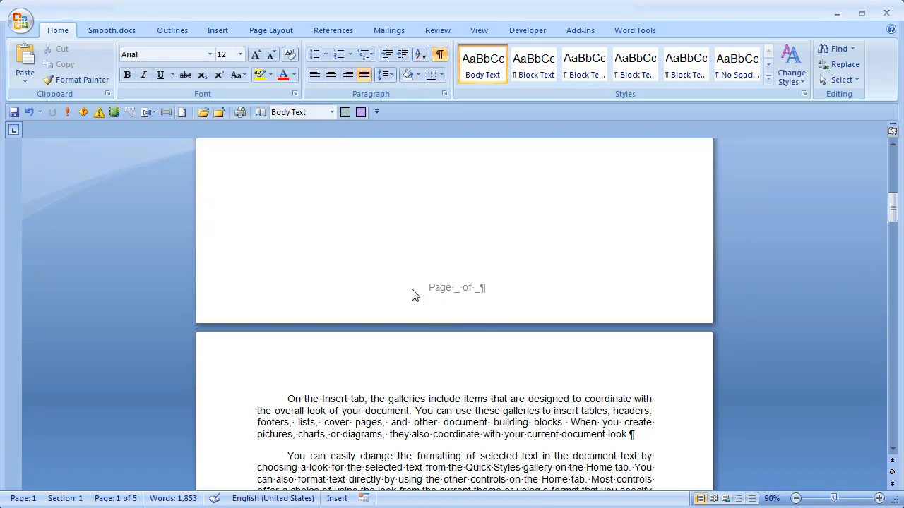
scroll(422, 378, "up", 10)
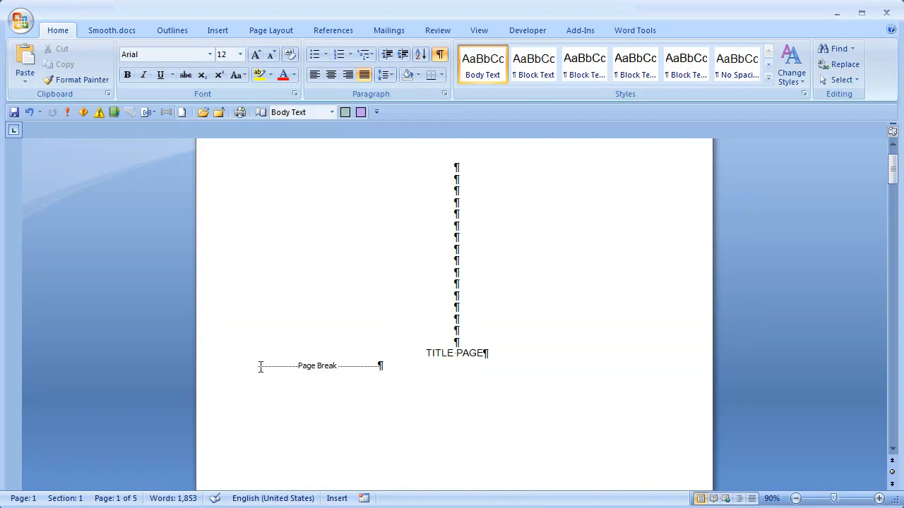
Replace the page break below TITLE PAGE with a Next Page section break
left_click(258, 365)
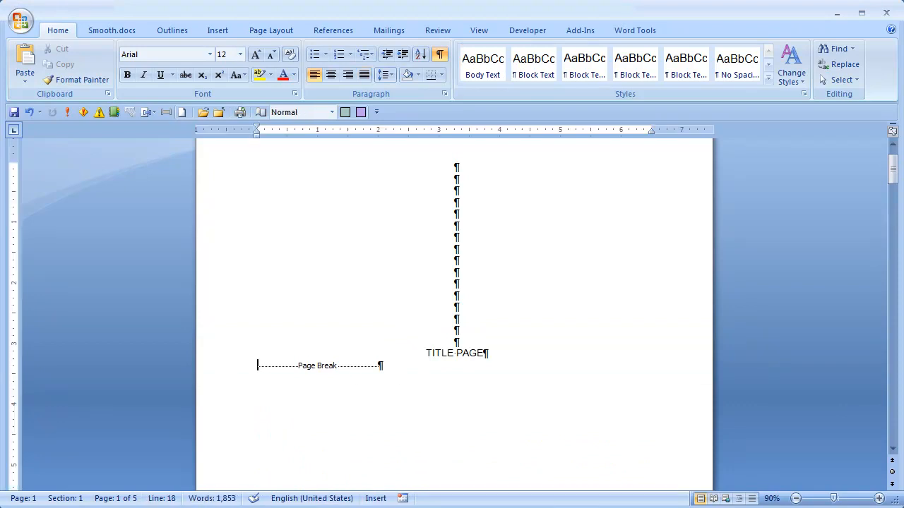
key("Delete")
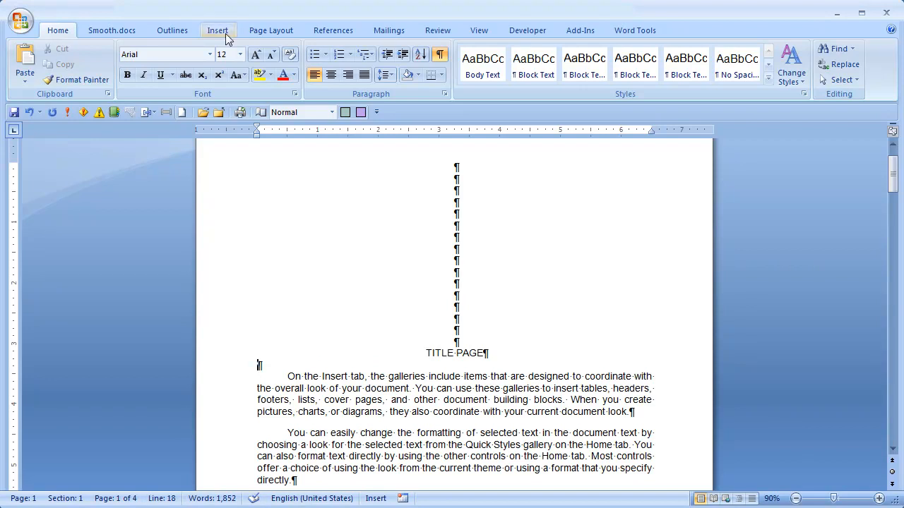
left_click(273, 30)
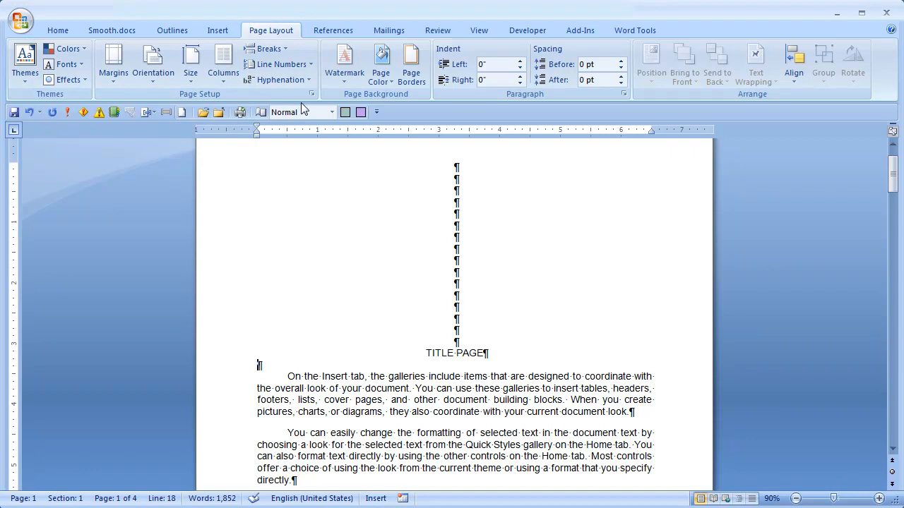
left_click(286, 49)
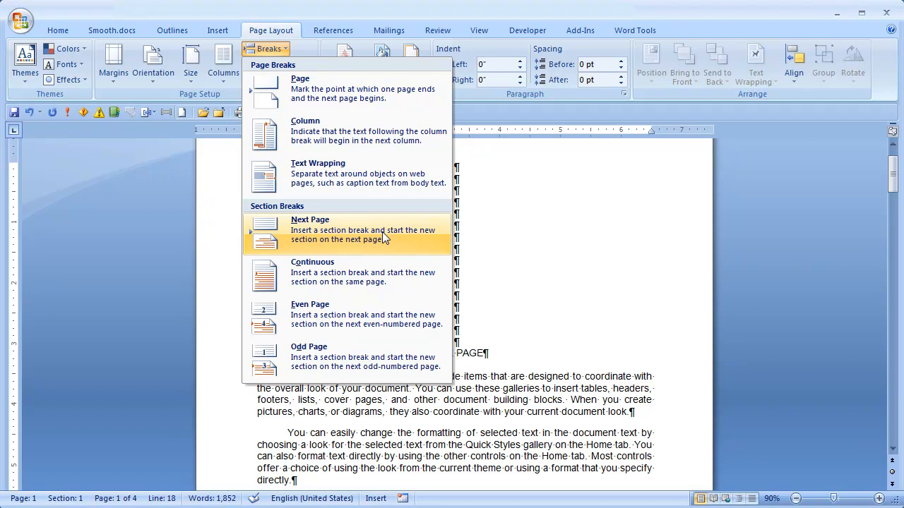
left_click(336, 238)
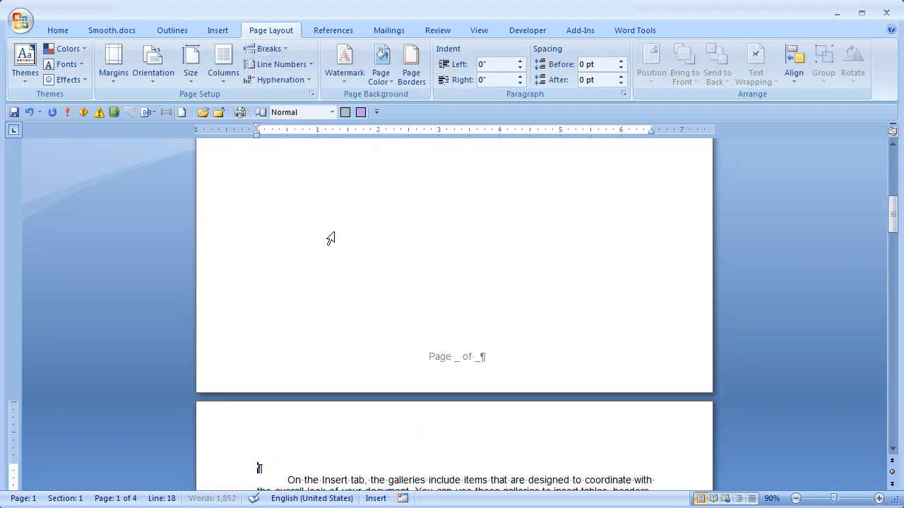
Move the section break onto its own line below TITLE PAGE and left-align that line
scroll(462, 331, "up", 1)
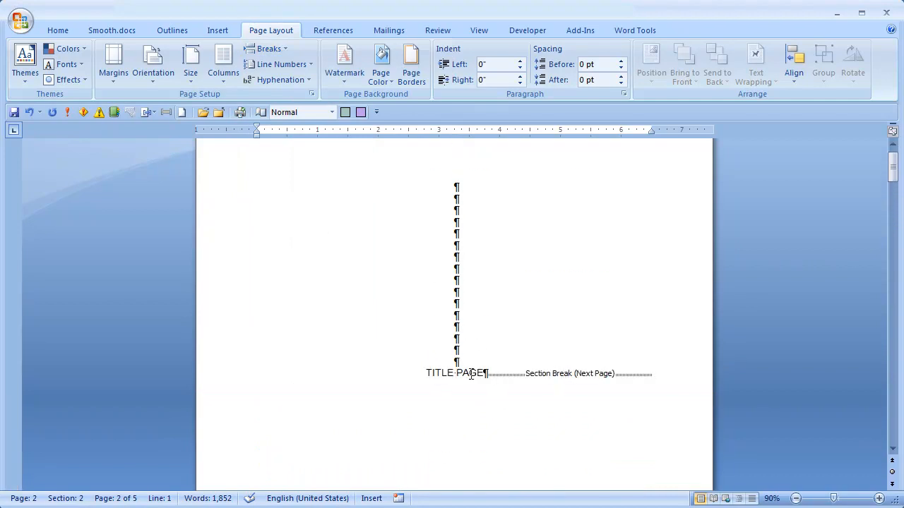
scroll(526, 384, "down", 10)
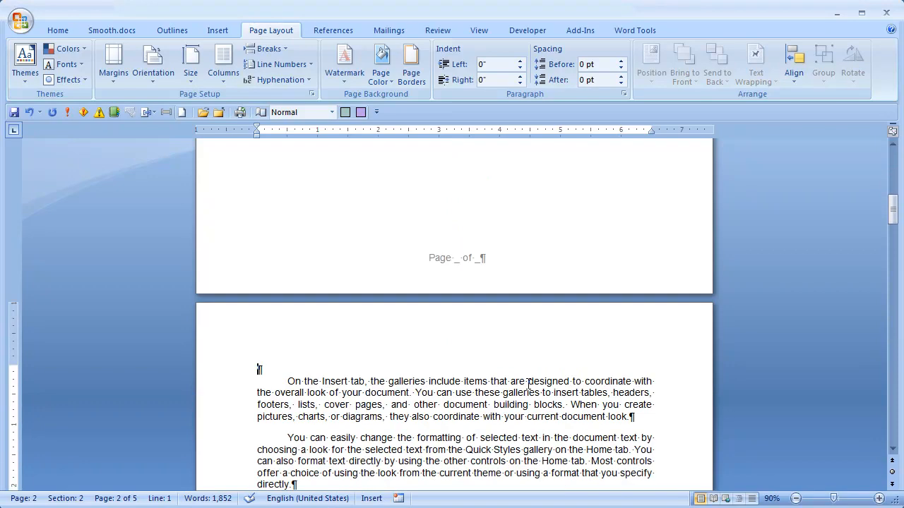
scroll(528, 384, "up", 10)
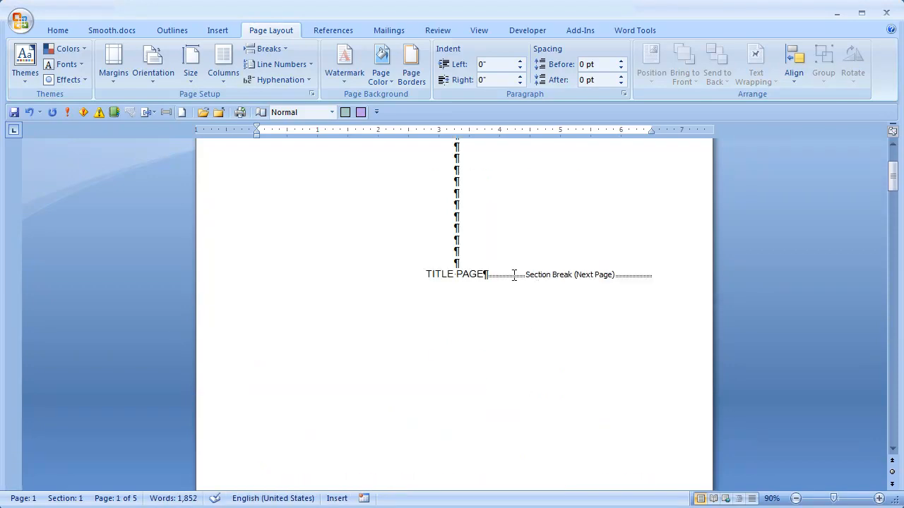
left_click(487, 276)
key("Return")
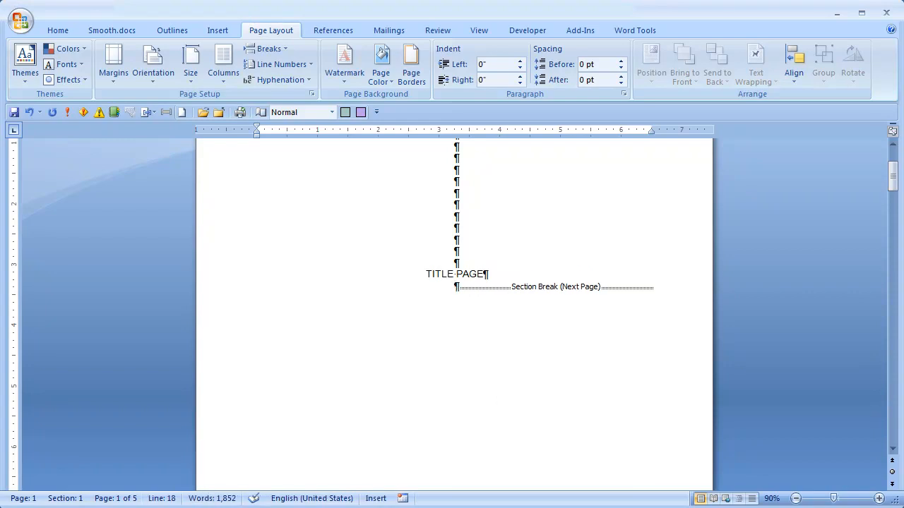
left_click(69, 33)
left_click(319, 76)
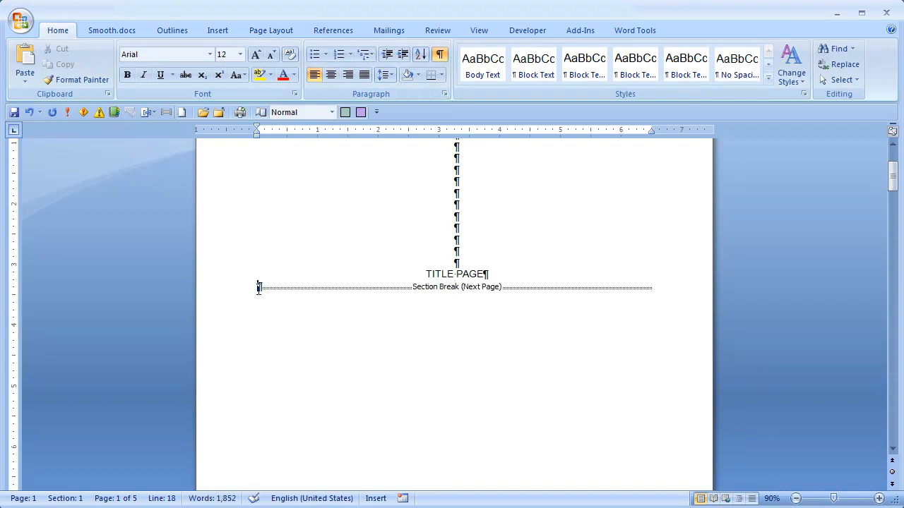
Delete the empty paragraph at the start of the second page
scroll(423, 369, "down", 10)
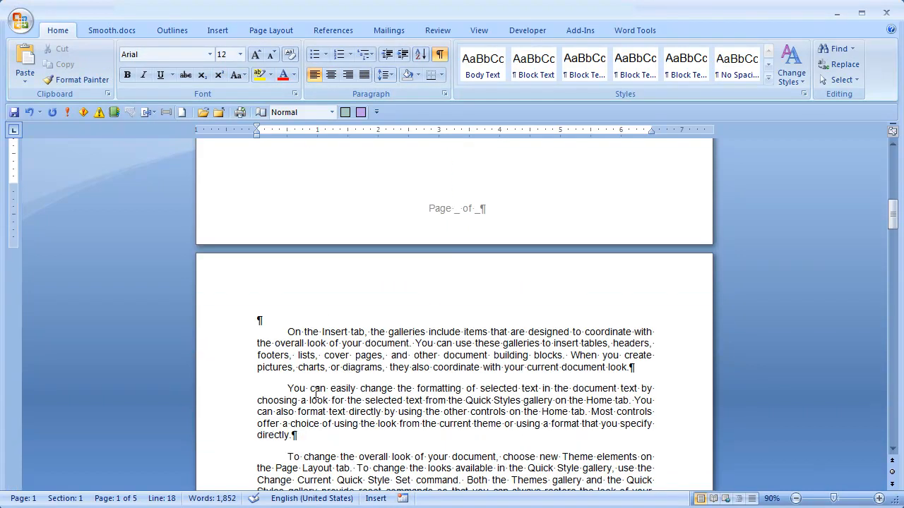
left_click(260, 320)
key("Delete")
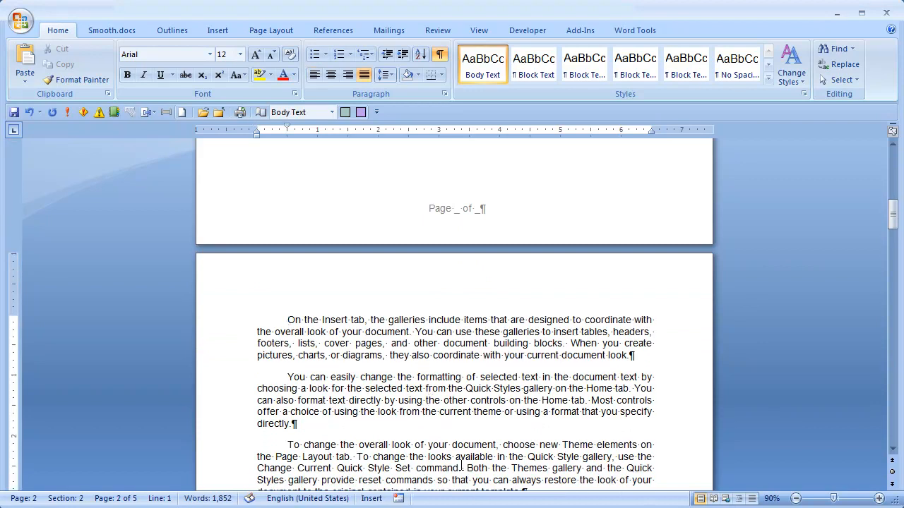
Hide the formatting marks and review the title page, its footer and the start of the second page
scroll(458, 470, "up", 6)
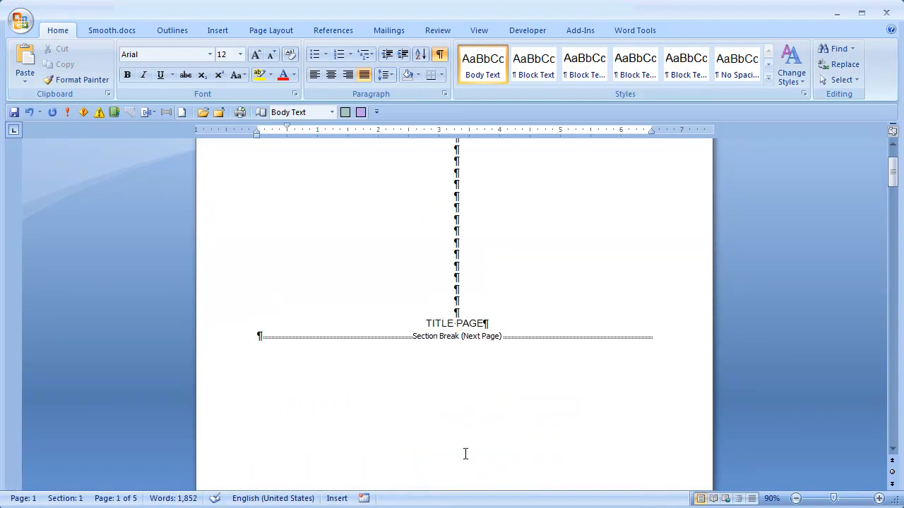
left_click(441, 53)
scroll(442, 236, "up", 2)
scroll(448, 231, "down", 6)
scroll(448, 231, "down", 3)
scroll(442, 236, "up", 8)
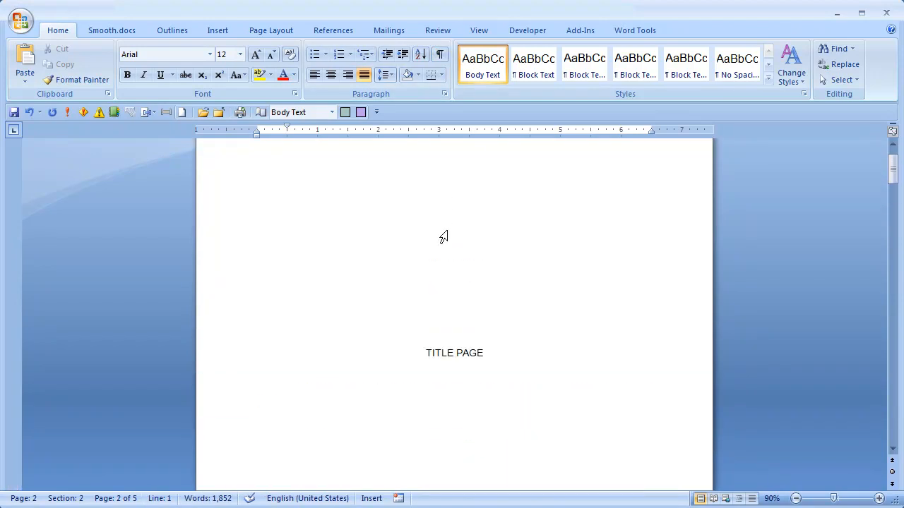
scroll(443, 238, "up", 4)
scroll(444, 237, "down", 10)
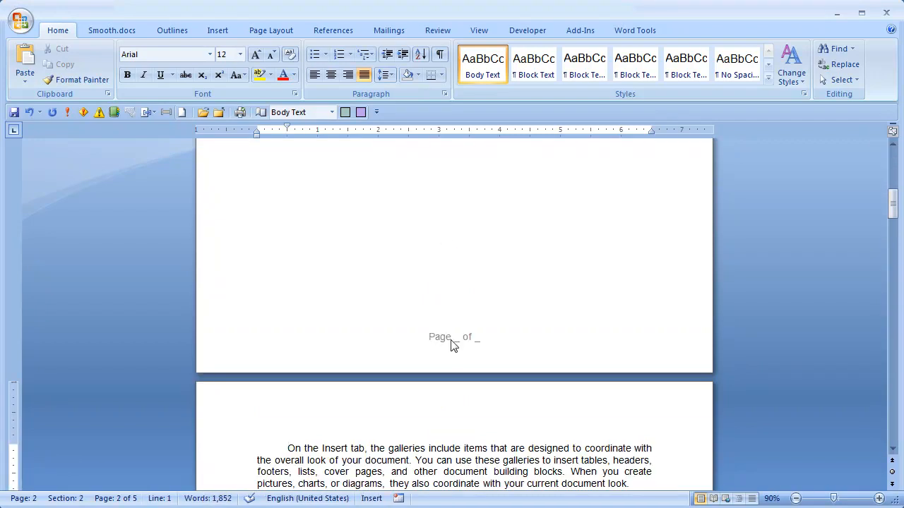
Open the title page's section 1 footer for editing and go to the section 2 footer
double_click(453, 341)
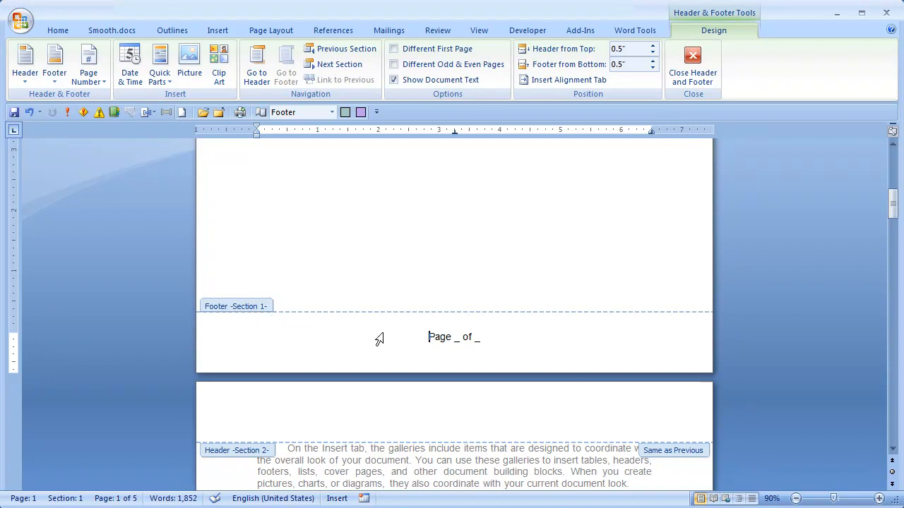
triple_click(397, 343)
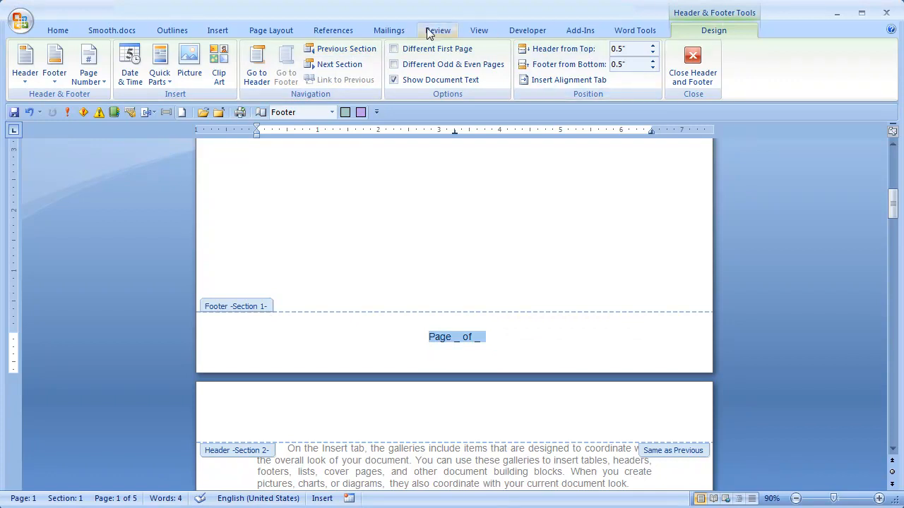
left_click(344, 68)
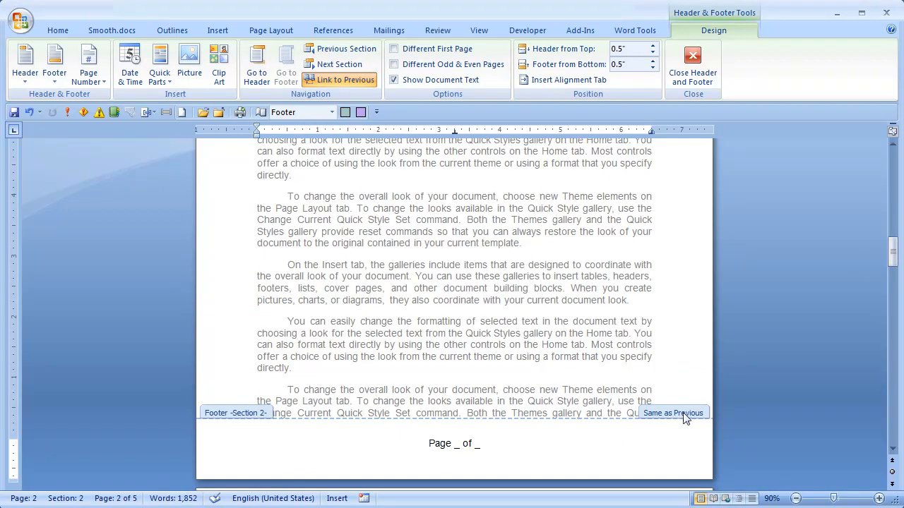
Add the test text xxxxx before the section 2 footer text and check the section 1 footer
type("xxxxx")
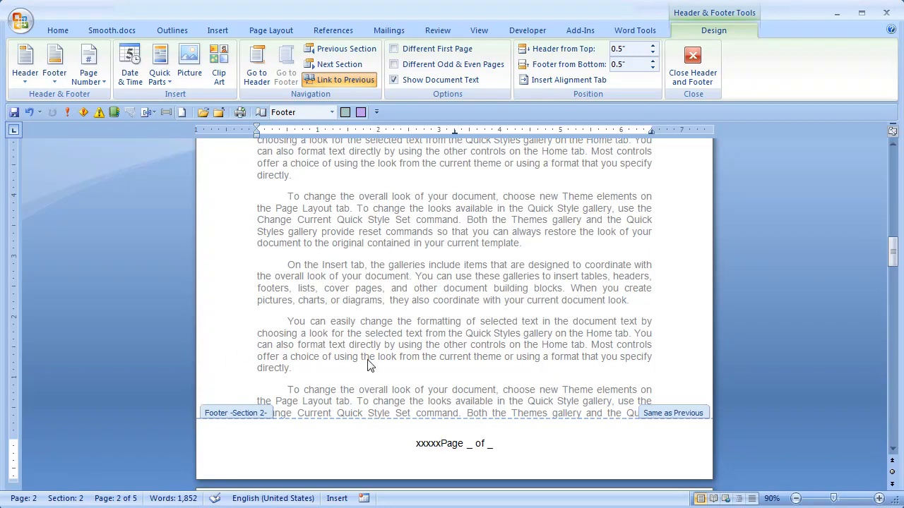
scroll(372, 362, "up", 10)
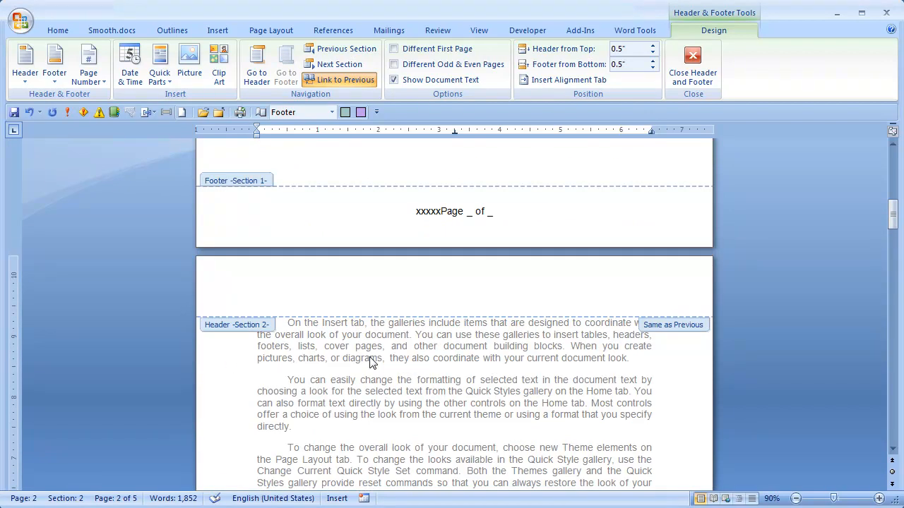
Delete the test text and the "Page _ of" wording from the section 1 footer and check the section 2 footer
left_click(414, 215)
key("Delete")
key("Delete")
key("Delete")
key("Delete")
key("Delete")
key("Delete")
key("Delete")
key("Delete")
key("Delete")
key("Delete")
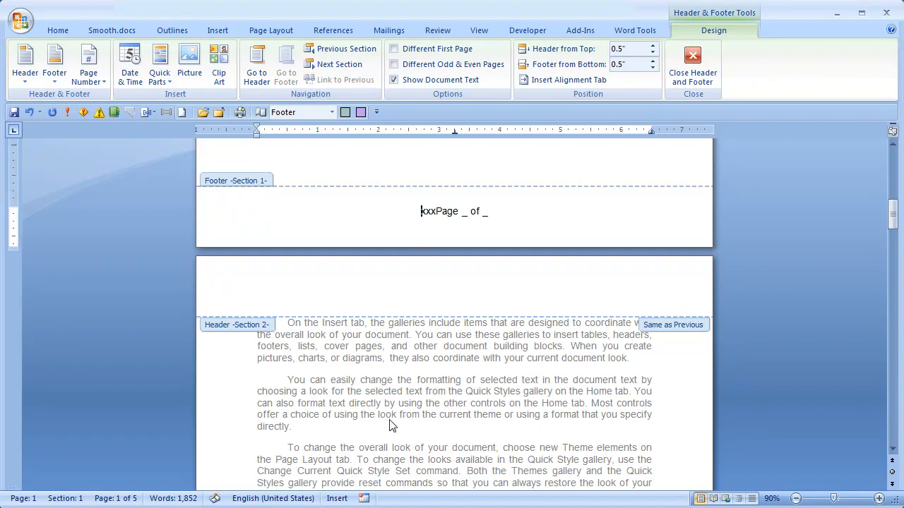
key("Delete")
key("Delete")
key("Delete")
key("Delete")
key("Delete")
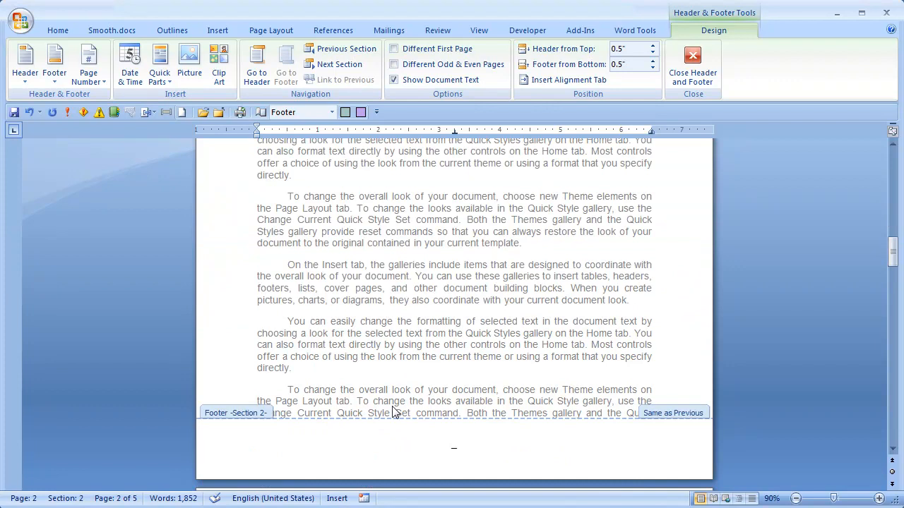
scroll(392, 409, "down", 8)
Undo the test deletions and the xxxxx test text in the linked footers
key("ctrl+z")
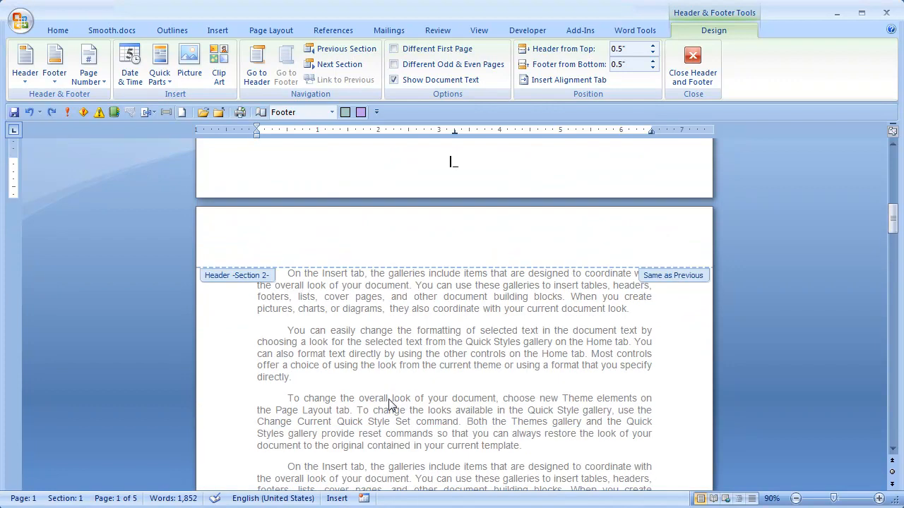
left_click(28, 115)
left_click(28, 114)
left_click(29, 114)
left_click(28, 114)
left_click(28, 114)
left_click(28, 114)
key("Delete")
Unlink the section 2 footer from the previous section
scroll(365, 289, "down", 10)
left_click(345, 443)
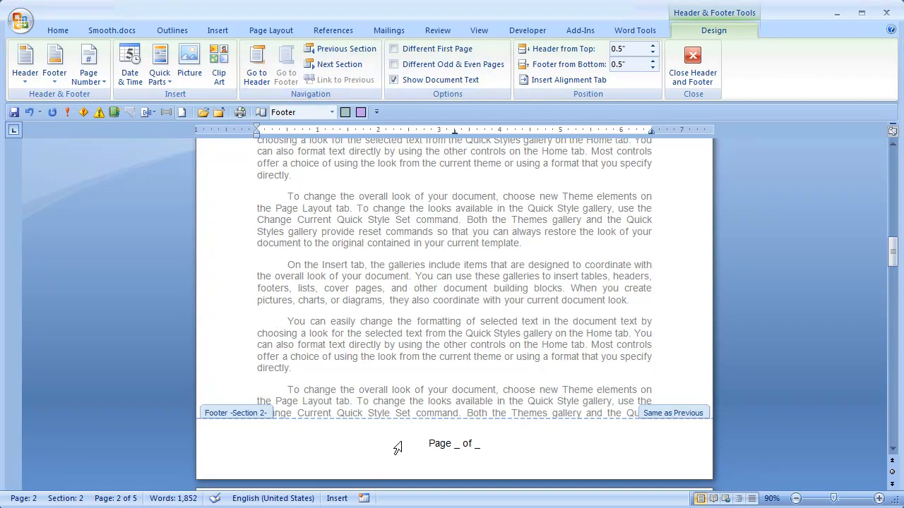
left_click(429, 445)
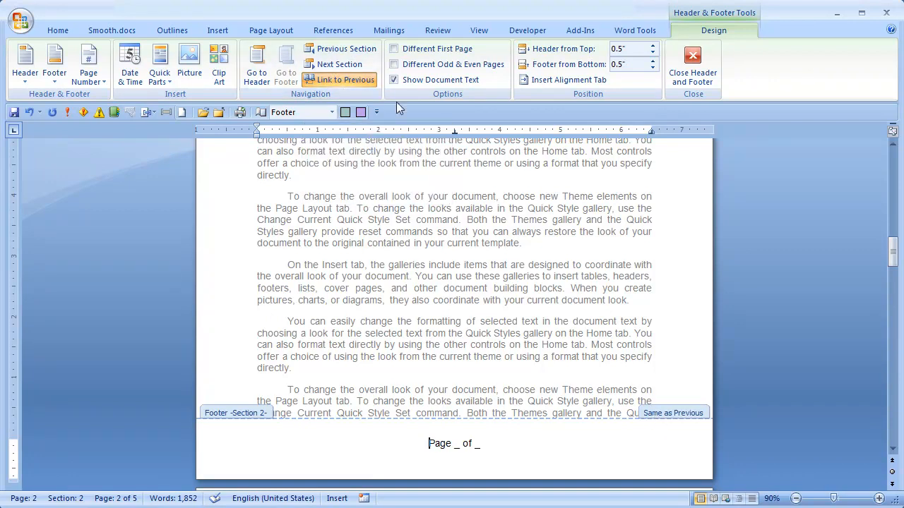
left_click(327, 75)
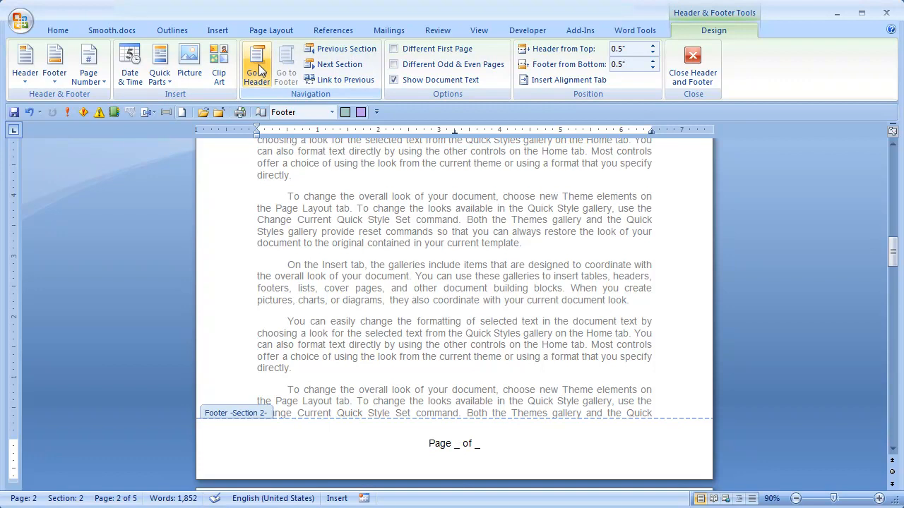
Go back to the section 1 footer and delete its entire "Page _ of _" line
left_click(330, 49)
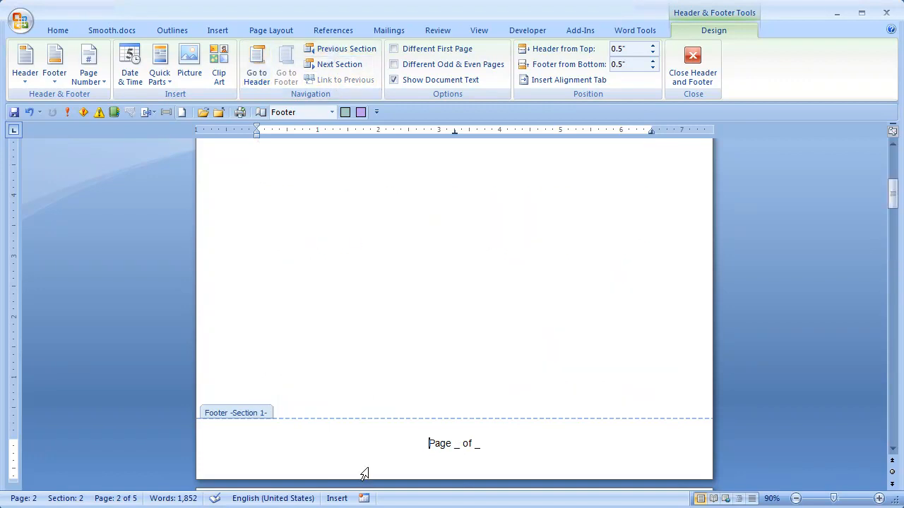
triple_click(348, 448)
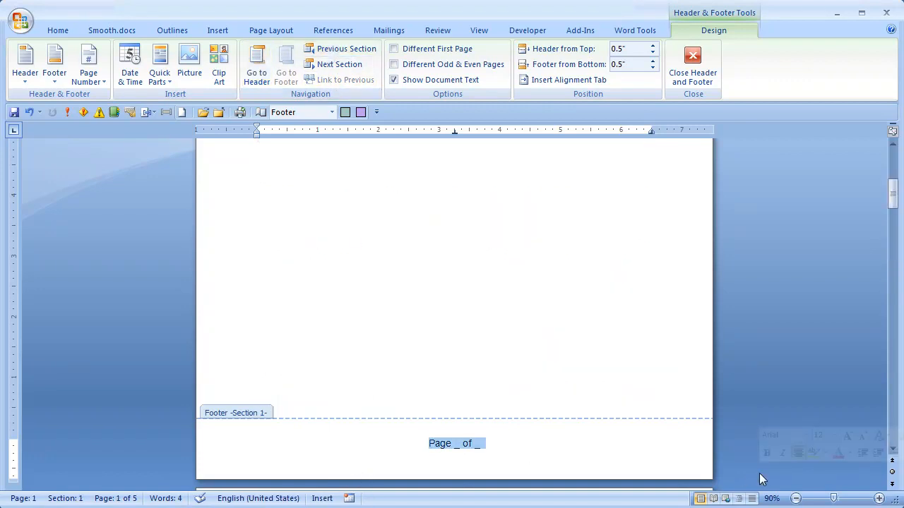
key("Delete")
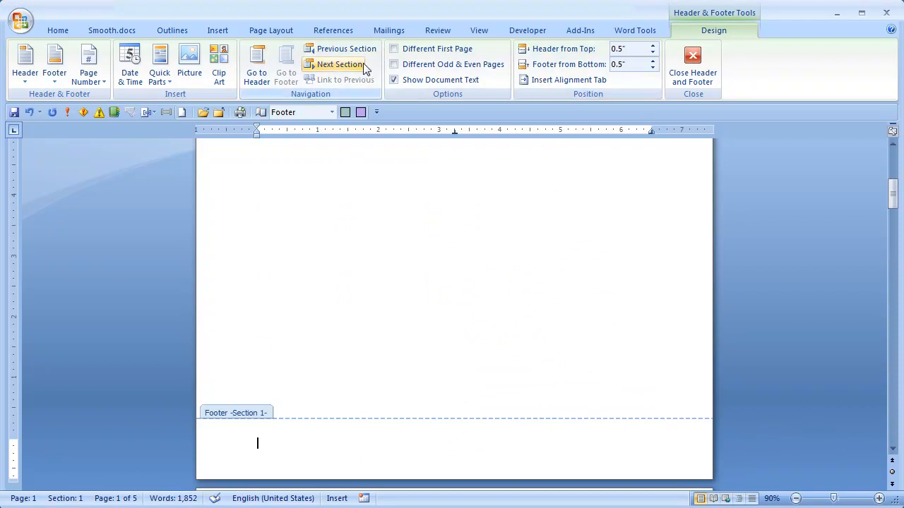
Replace the first underscore in the section 2 footer with a Plain Number page number at the current position
left_click(362, 63)
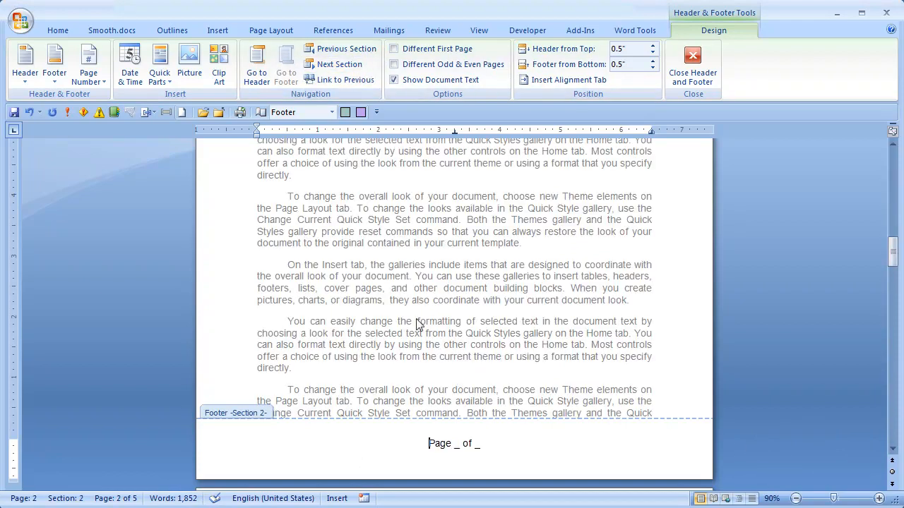
left_click(464, 444)
key("BackSpace")
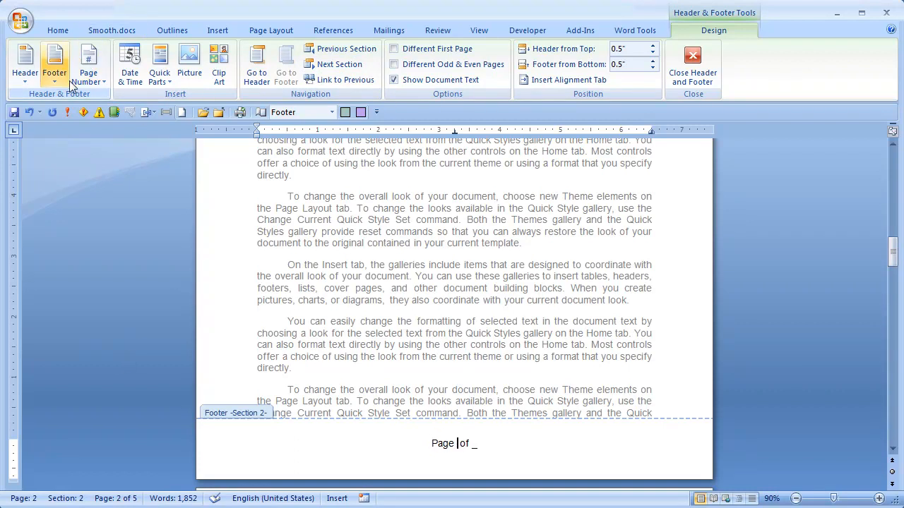
left_click(88, 76)
mouse_move(113, 143)
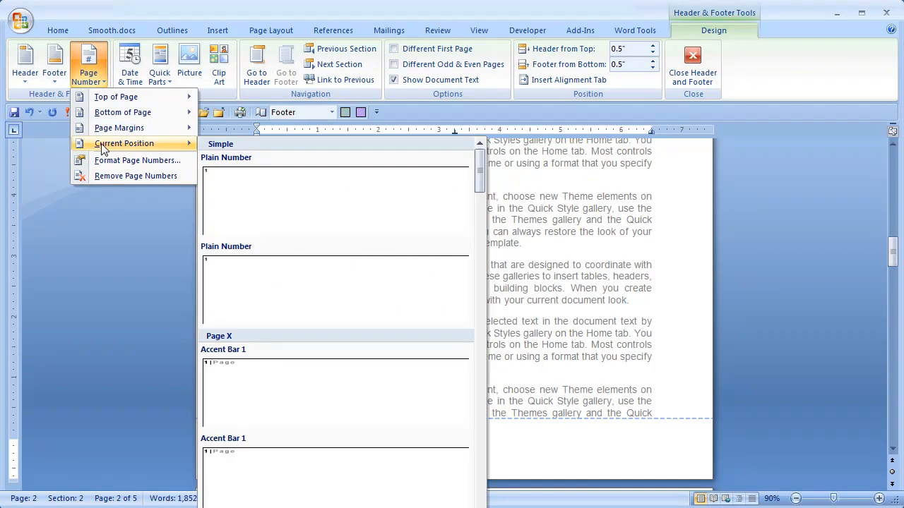
left_click(206, 182)
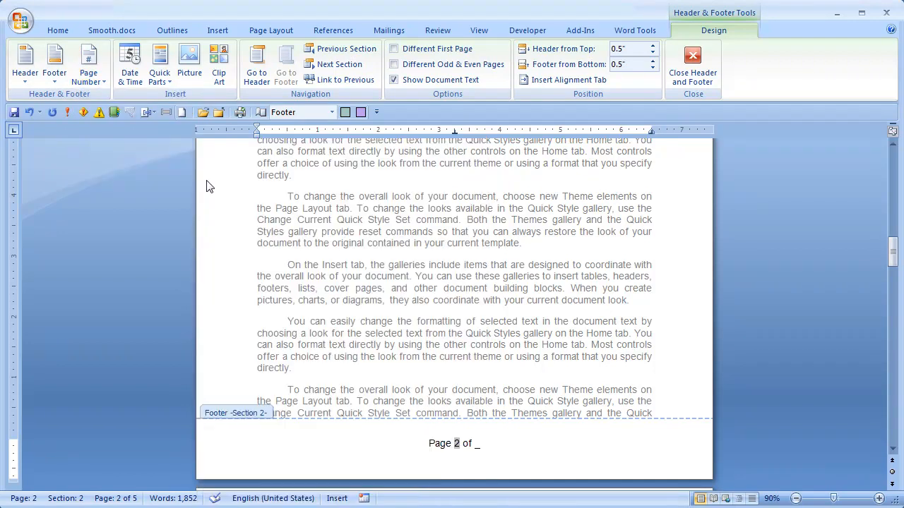
Replace the underscore after "of" in the section 2 footer with a SectionPages field from the Numbering category, format 1, 2, 3
left_click(473, 444)
key("Delete")
scroll(45, 285, "down", 3)
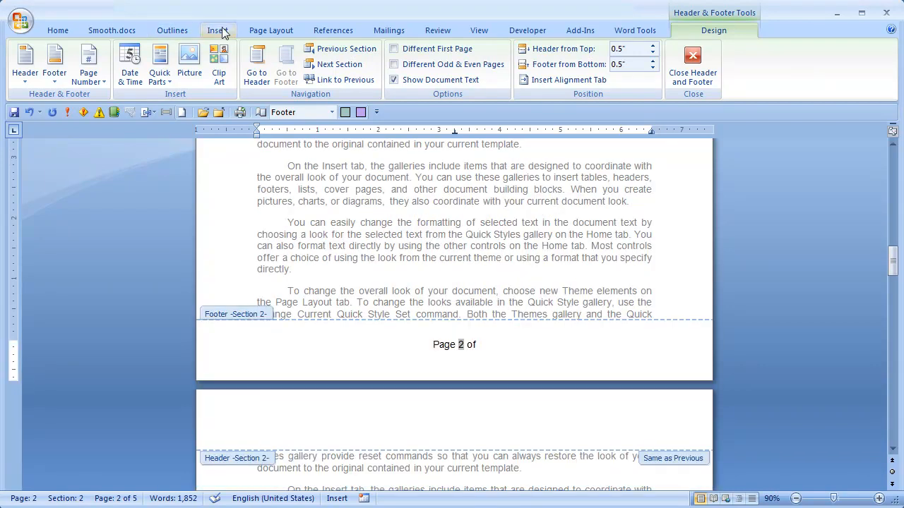
left_click(217, 31)
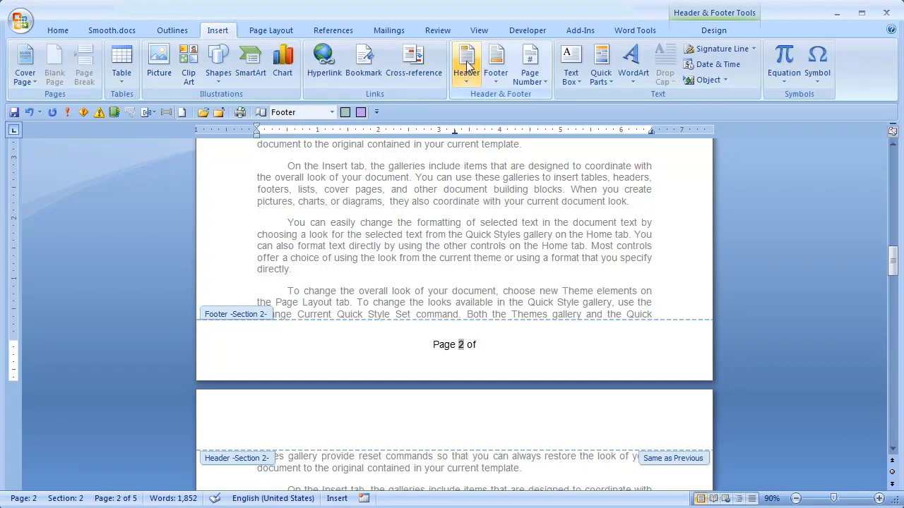
left_click(601, 79)
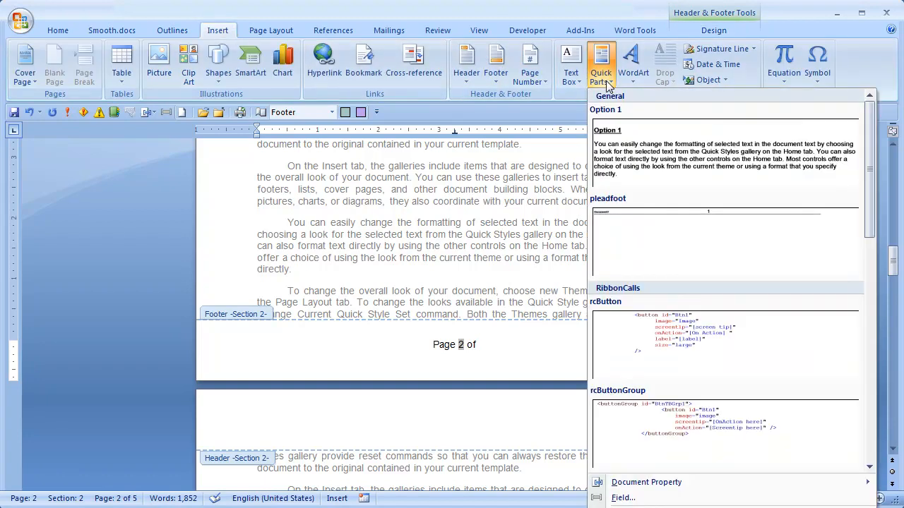
left_click(622, 498)
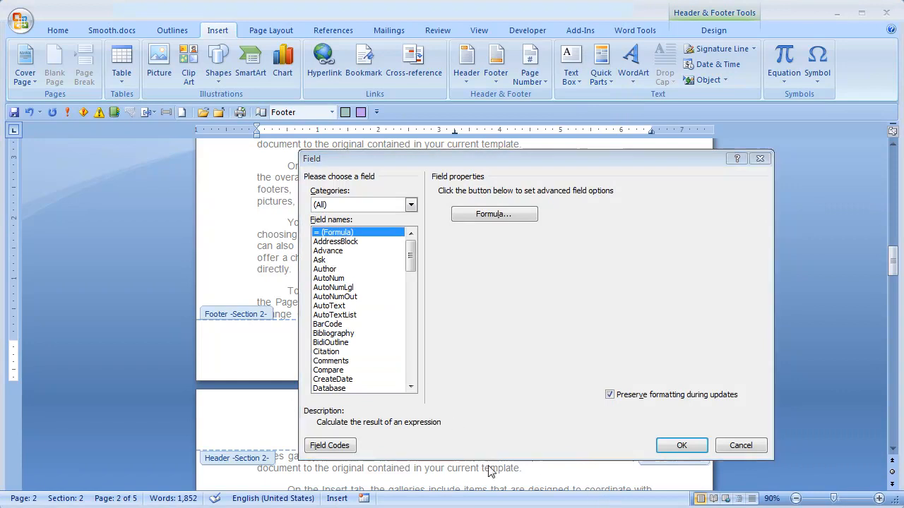
left_click_drag(410, 257, 413, 291)
left_click(411, 205)
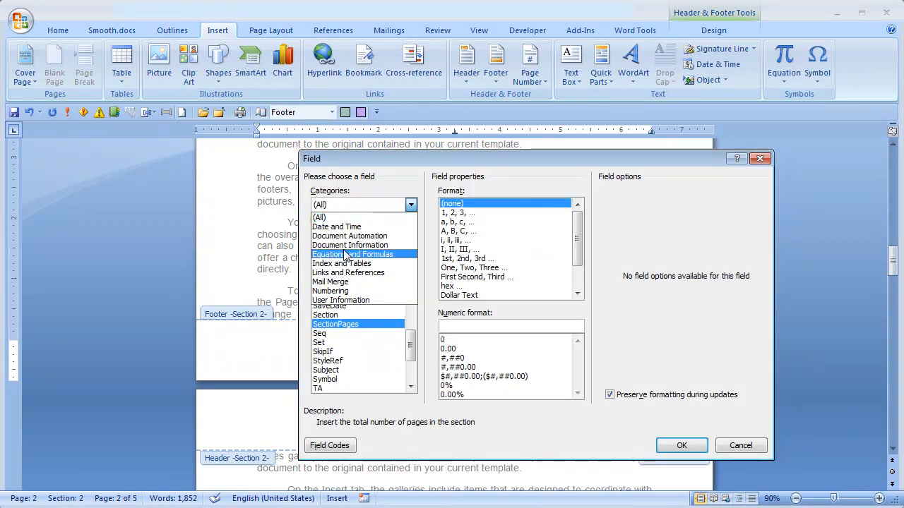
left_click(338, 292)
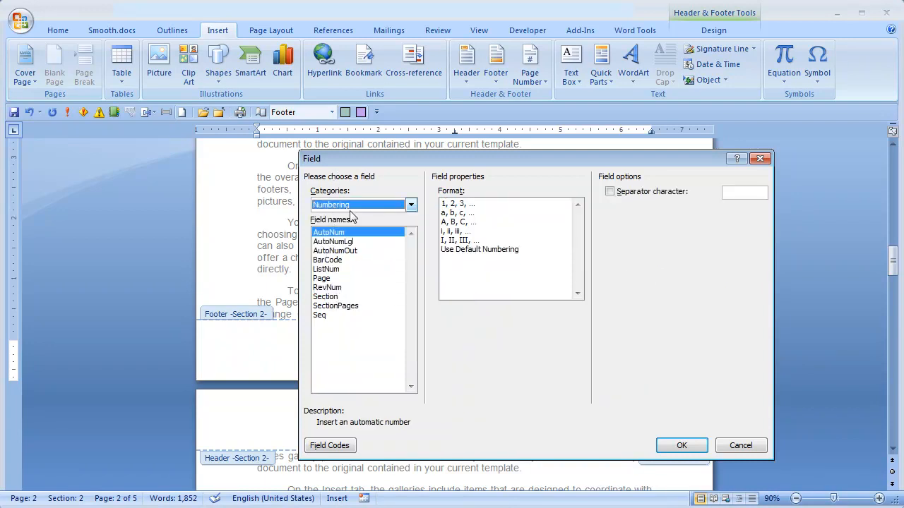
left_click(340, 307)
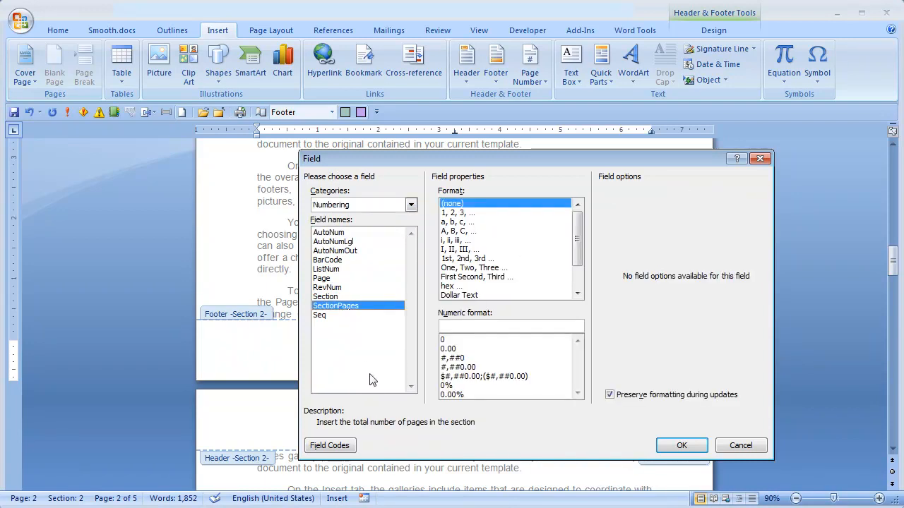
left_click(460, 213)
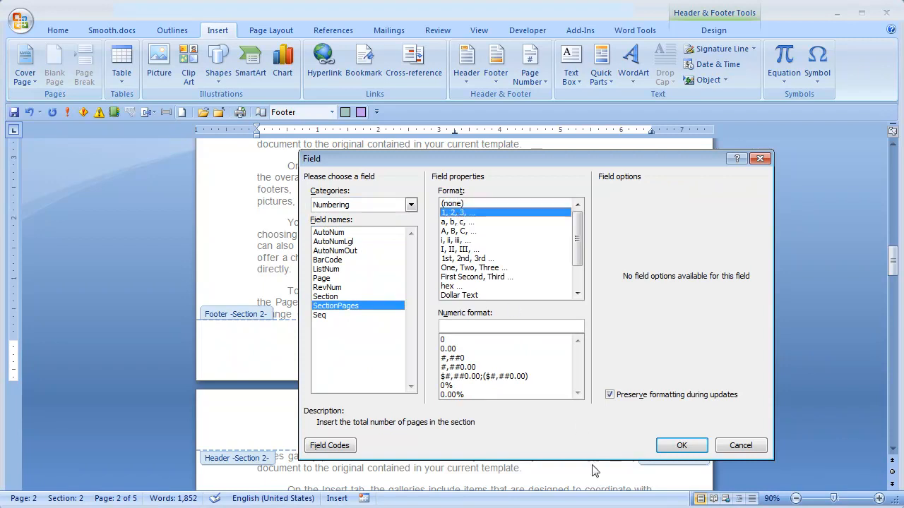
left_click(680, 444)
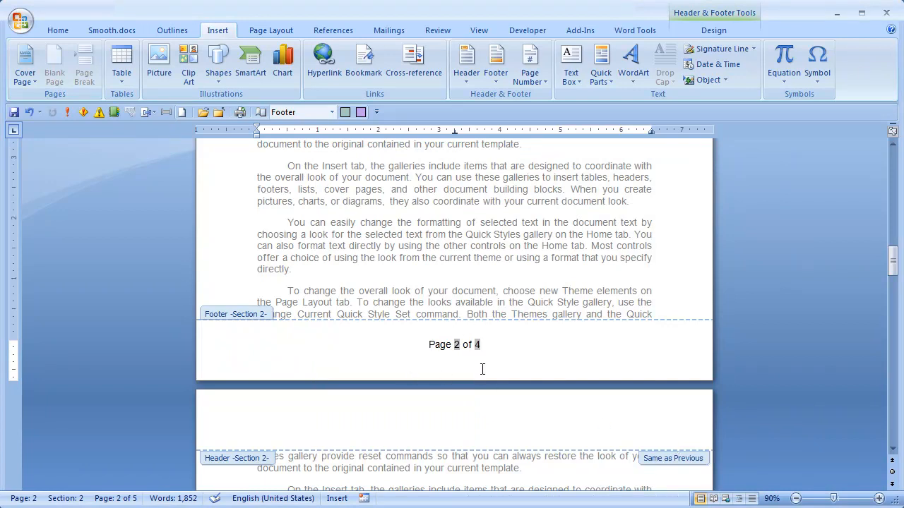
Check the section 1 footer and set section 2's page numbering to start at 1
scroll(499, 378, "up", 15)
scroll(500, 384, "up", 10)
scroll(500, 379, "down", 9)
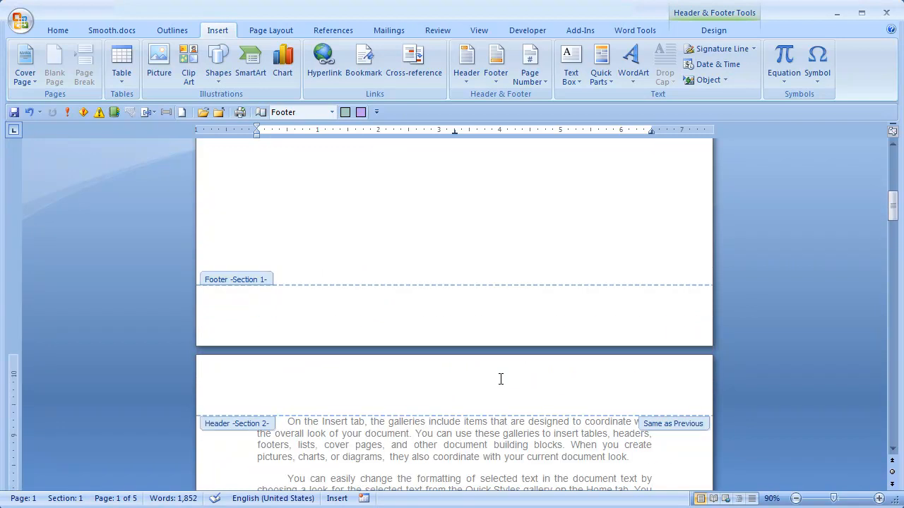
scroll(500, 380, "down", 15)
left_click(461, 351)
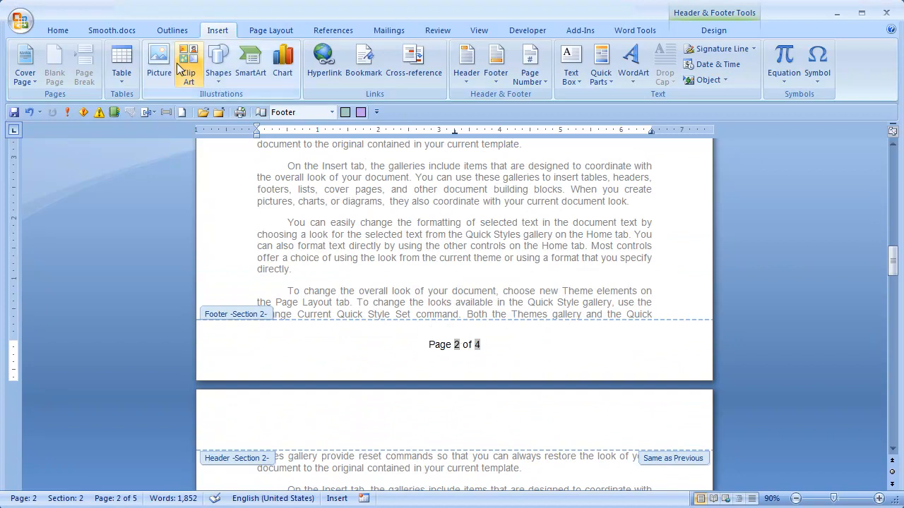
left_click(714, 31)
left_click(88, 71)
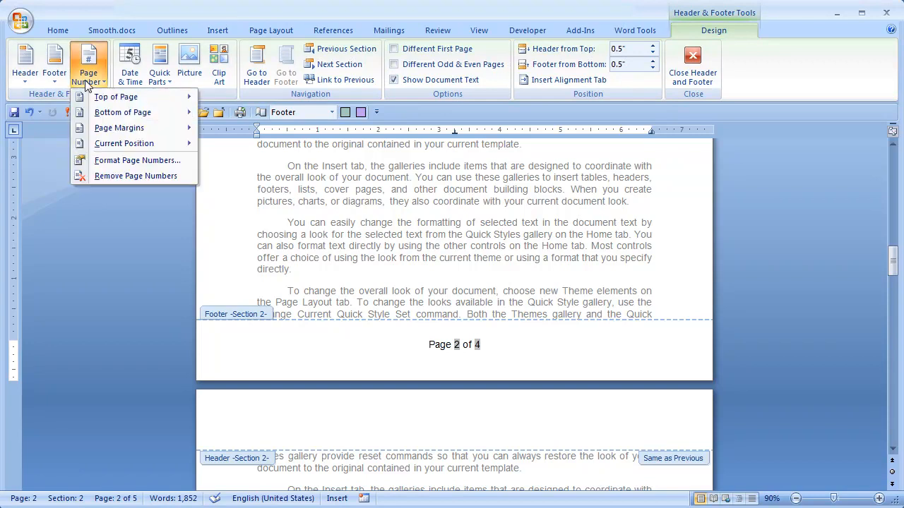
left_click(99, 161)
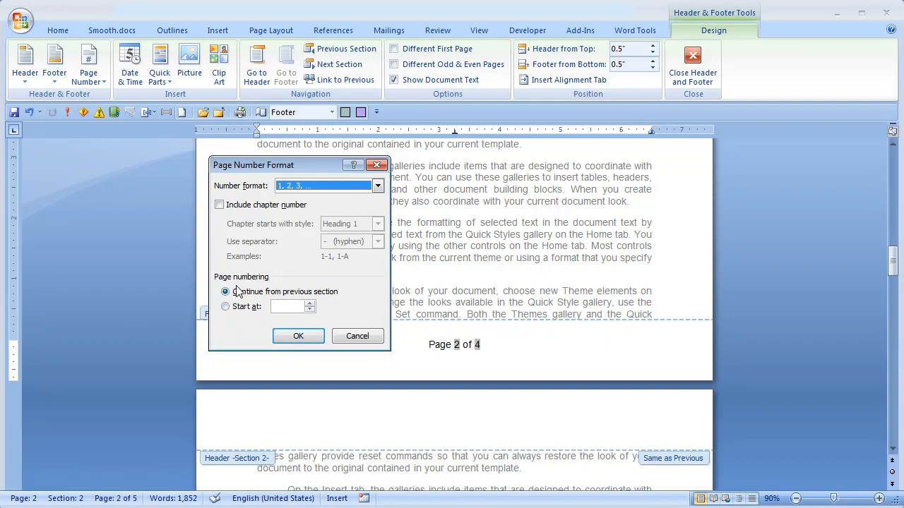
left_click(226, 308)
type("1")
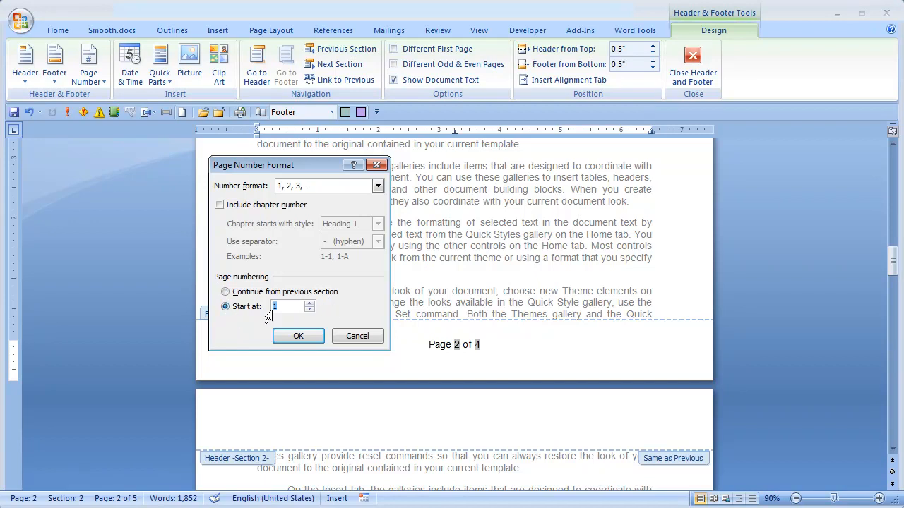
left_click(300, 336)
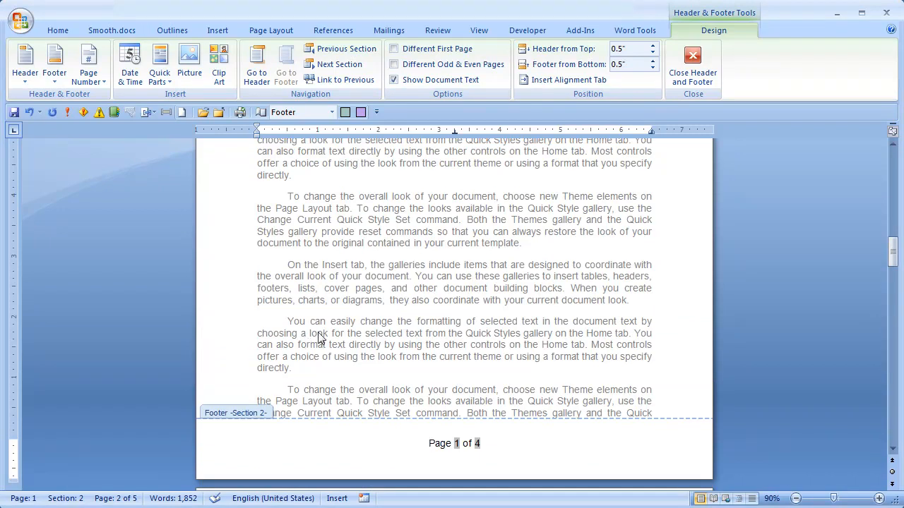
Close the header and footer editing and return to the beginning of the document
left_click(683, 87)
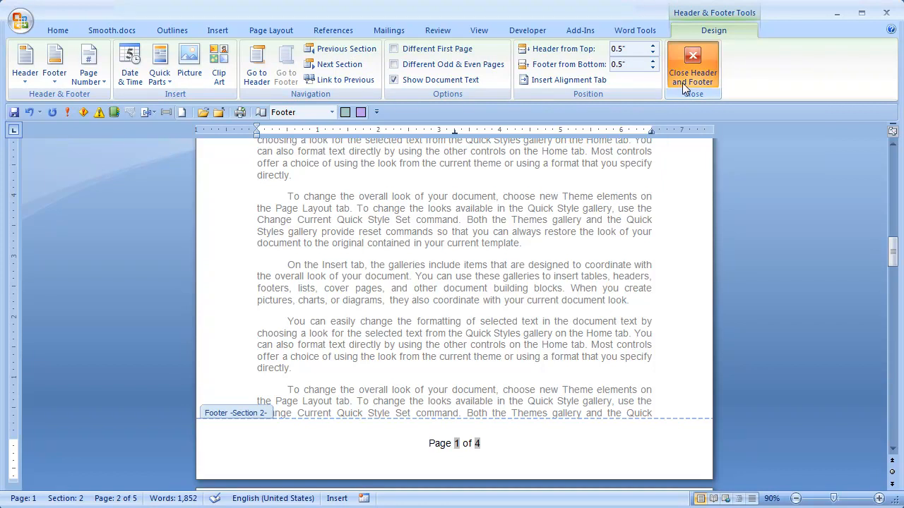
left_click(683, 84)
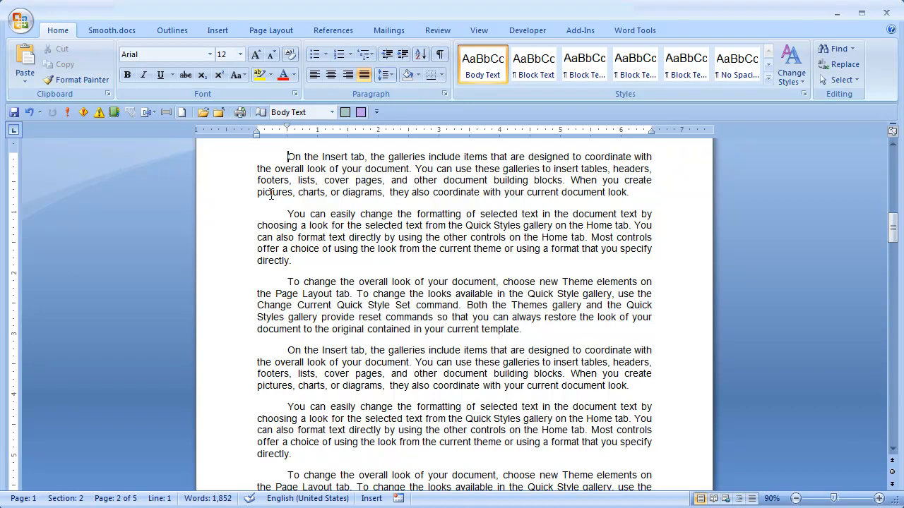
key("ctrl+Home")
Toggle the formatting marks to examine the Next Page section break below TITLE PAGE and review the title page
left_click(440, 55)
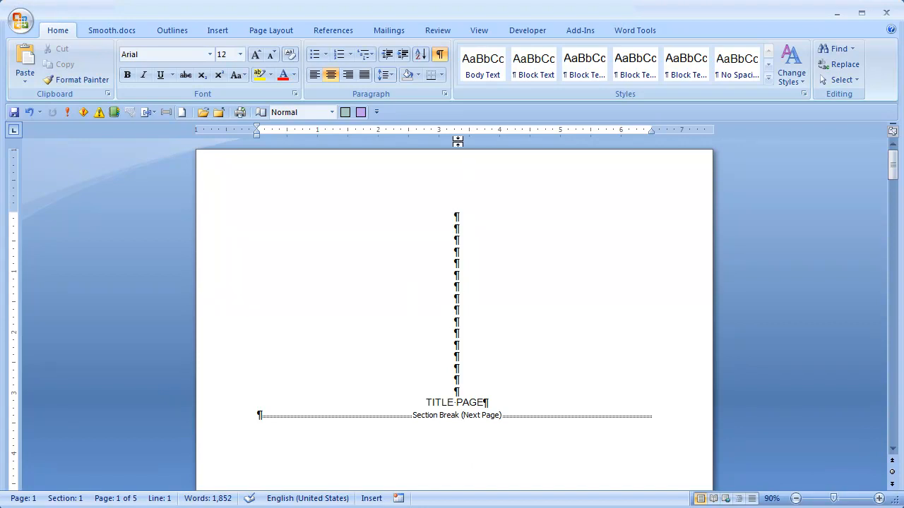
left_click(440, 55)
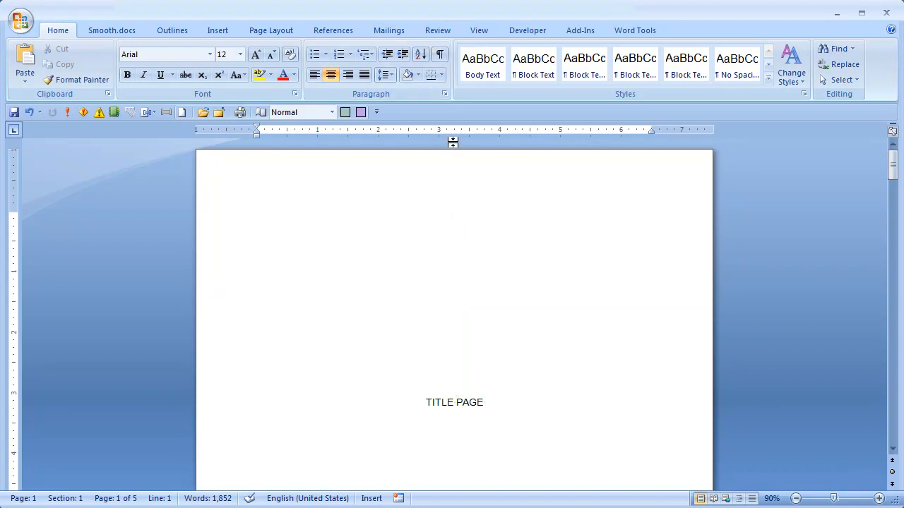
left_click(440, 54)
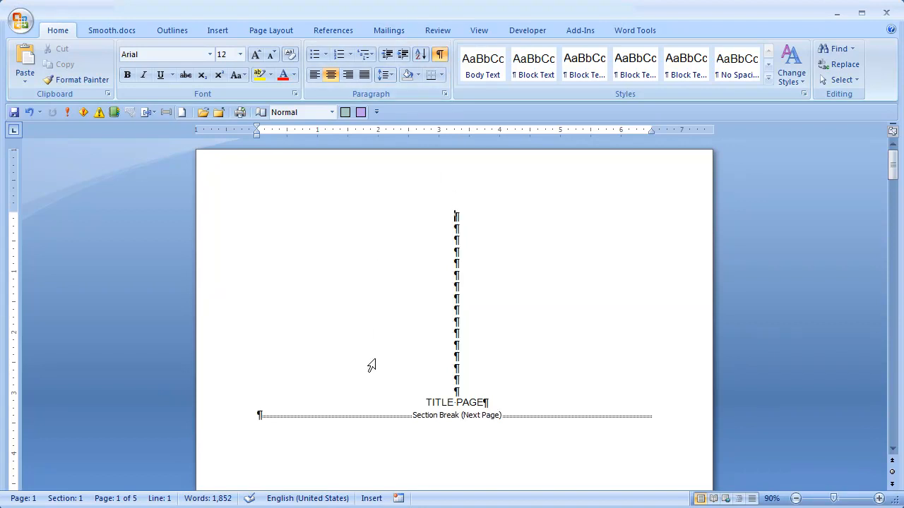
left_click(438, 56)
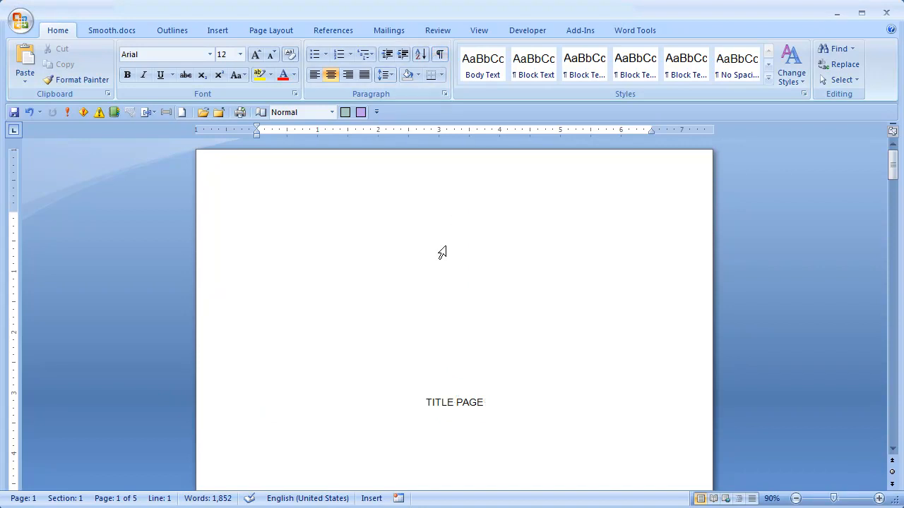
left_click(441, 58)
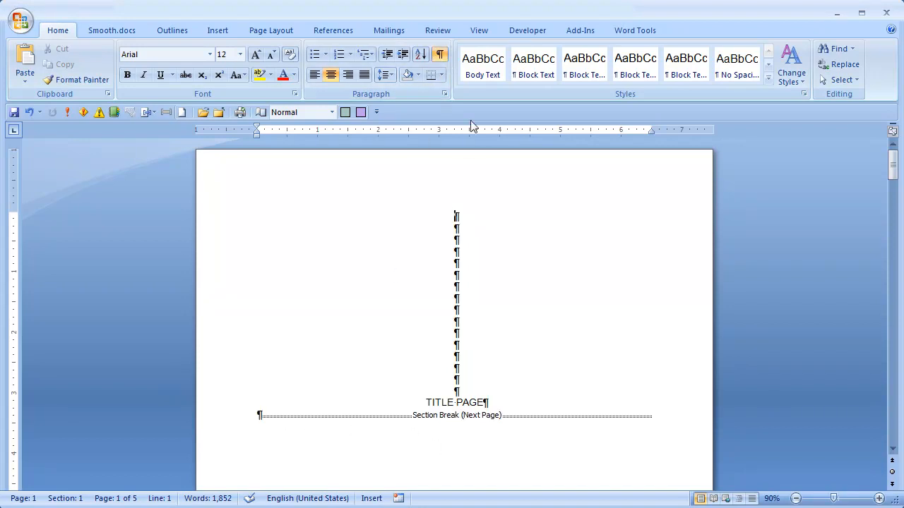
left_click(439, 56)
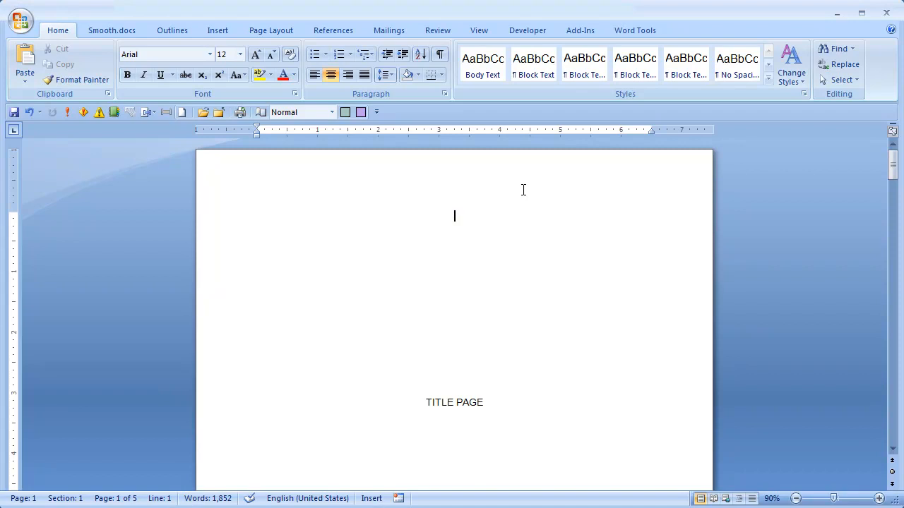
left_click(439, 56)
scroll(544, 377, "down", 10)
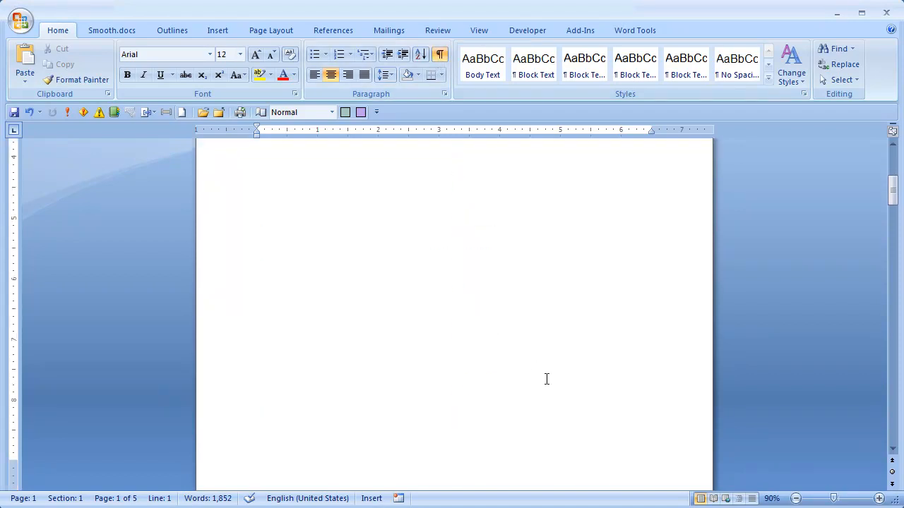